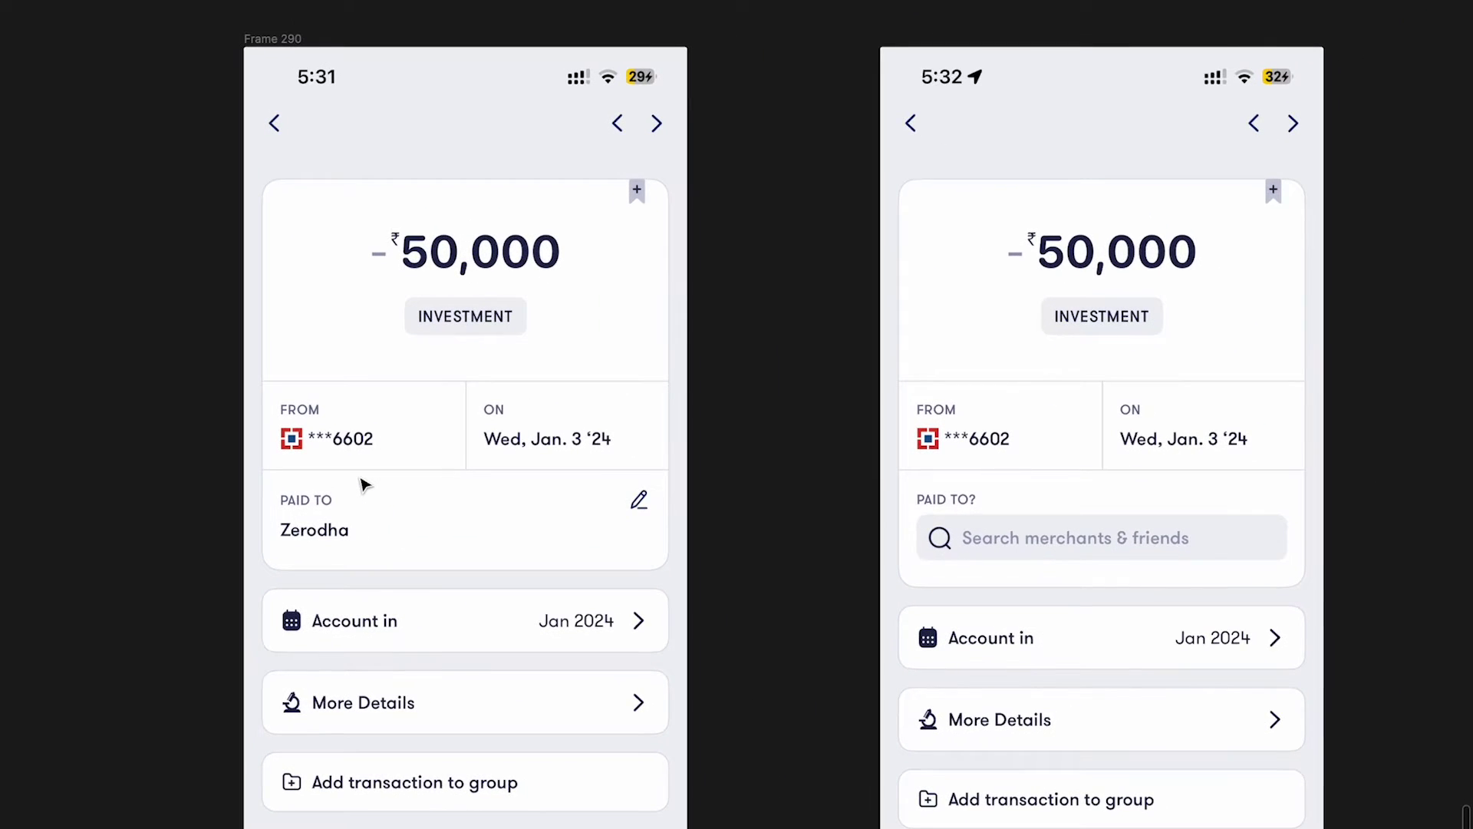
Step: Examine the layout of the two current transaction detail screens showing the 50,000 investment
{"action": "scroll", "coordinate": [365, 485], "scroll_direction": "down", "scroll_amount": 1}
{"action": "scroll", "coordinate": [365, 485], "scroll_direction": "right", "scroll_amount": 1}
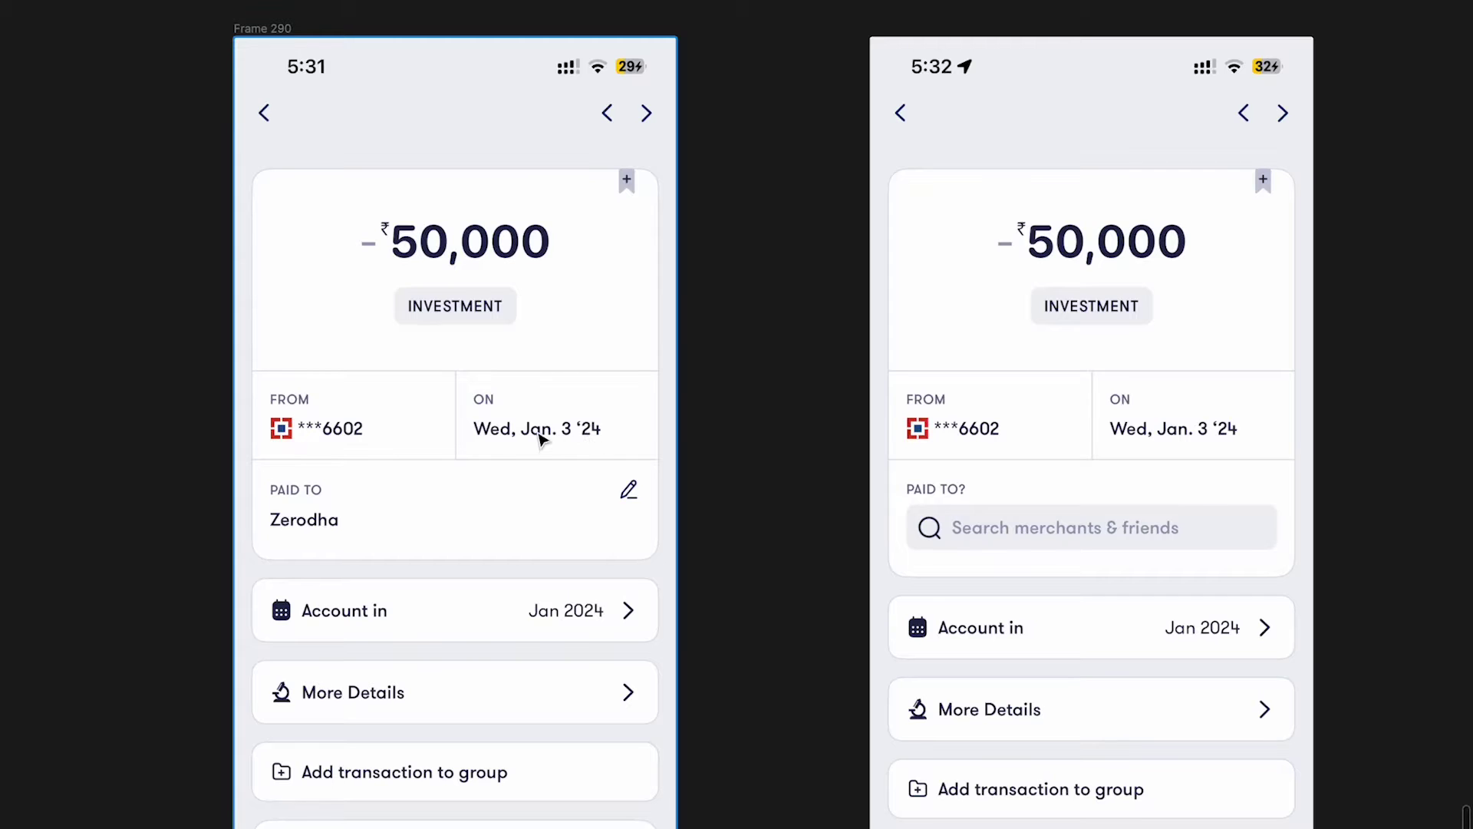
{"action": "scroll", "coordinate": [575, 443], "scroll_direction": "up", "scroll_amount": 3}
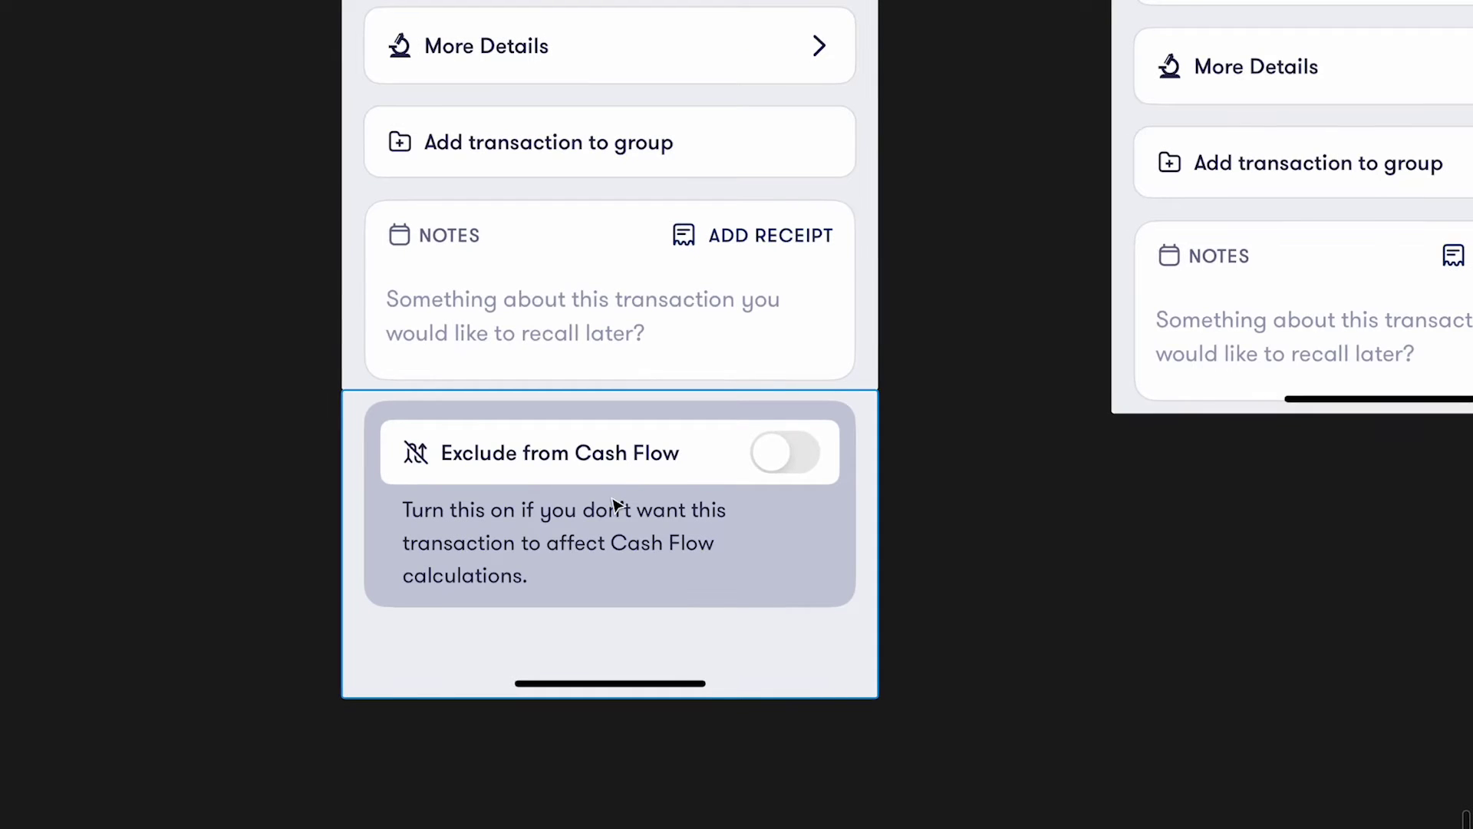
Step: Examine the two Starling Bank reference screens for the Sainsbury's transaction, including the map, payment status, bill splitting and help sections
{"action": "scroll", "coordinate": [612, 503], "scroll_direction": "up", "scroll_amount": 10}
{"action": "scroll", "coordinate": [614, 503], "scroll_direction": "left", "scroll_amount": 2}
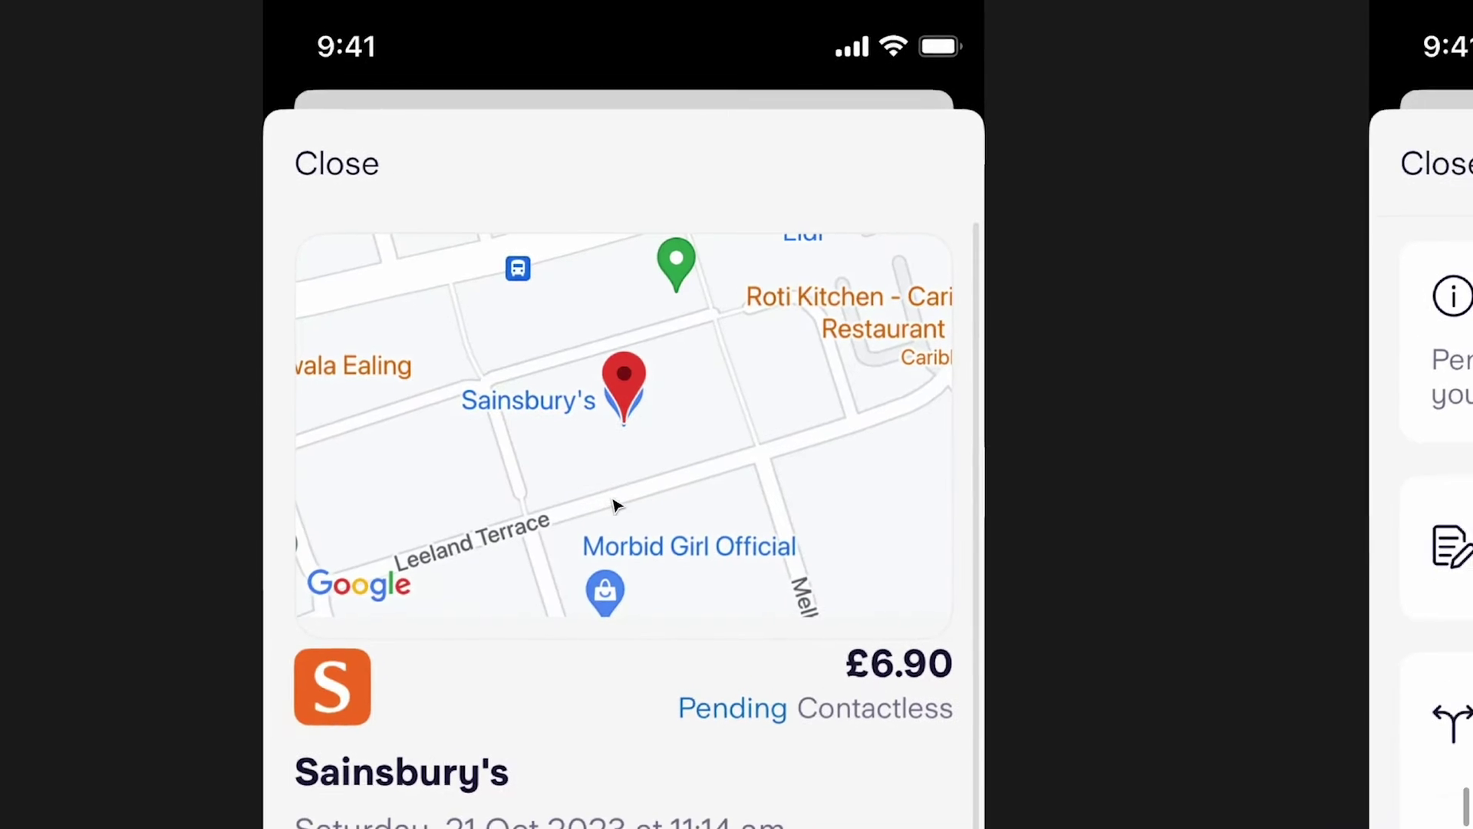
{"action": "scroll", "coordinate": [614, 504], "scroll_direction": "down", "scroll_amount": 5}
{"action": "scroll", "coordinate": [614, 504], "scroll_direction": "down", "scroll_amount": 5}
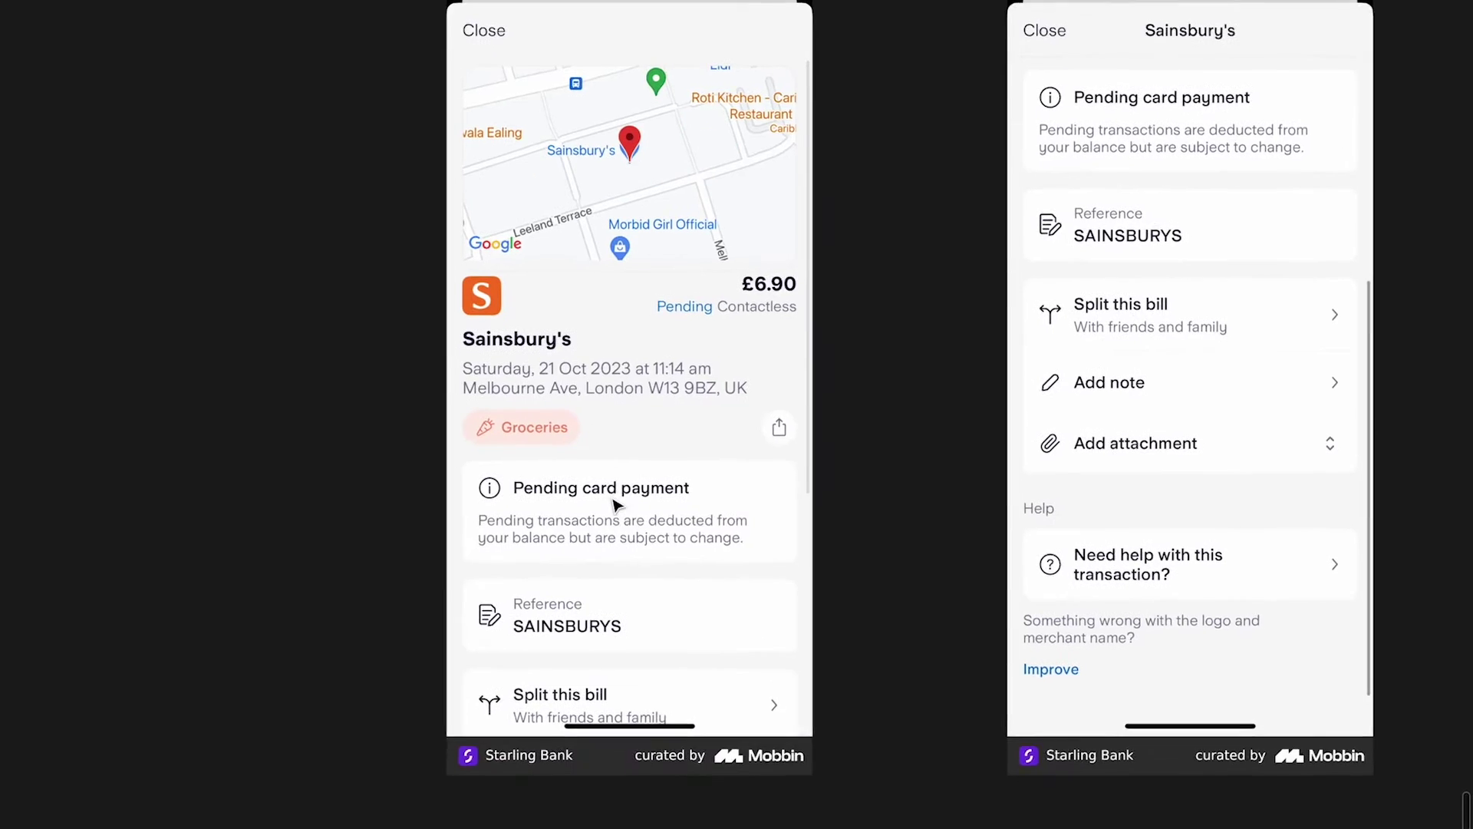
{"action": "scroll", "coordinate": [527, 500], "scroll_direction": "up", "scroll_amount": 5}
{"action": "scroll", "coordinate": [528, 508], "scroll_direction": "up", "scroll_amount": 2}
{"action": "scroll", "coordinate": [527, 508], "scroll_direction": "down", "scroll_amount": 3}
{"action": "scroll", "coordinate": [700, 454], "scroll_direction": "up", "scroll_amount": 1}
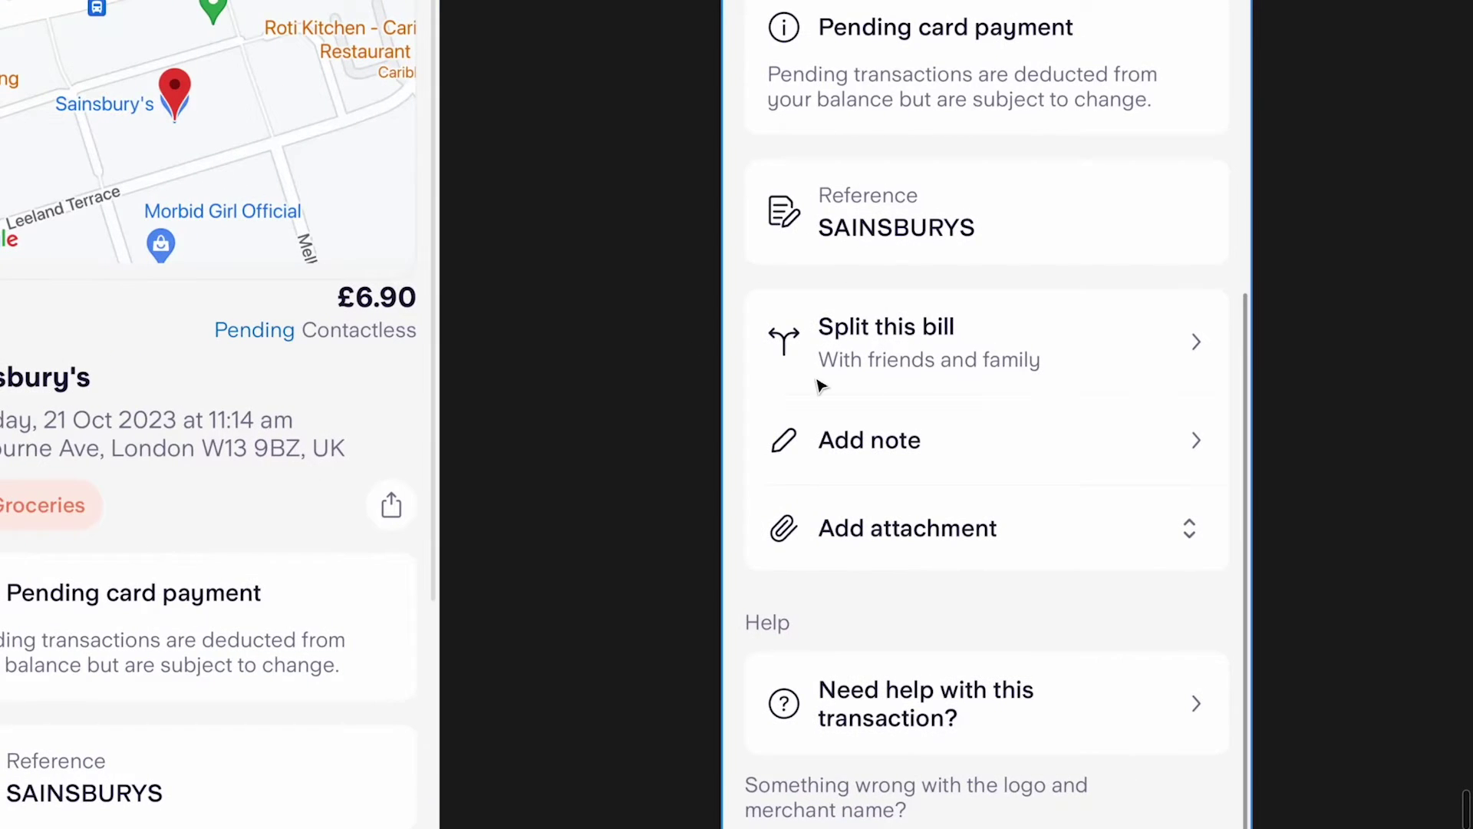
Step: Inspect the Burger King transaction reference screen from its amount and map down to the category and receipt rows
{"action": "scroll", "coordinate": [827, 385], "scroll_direction": "right", "scroll_amount": 10}
{"action": "scroll", "coordinate": [826, 386], "scroll_direction": "up", "scroll_amount": 2}
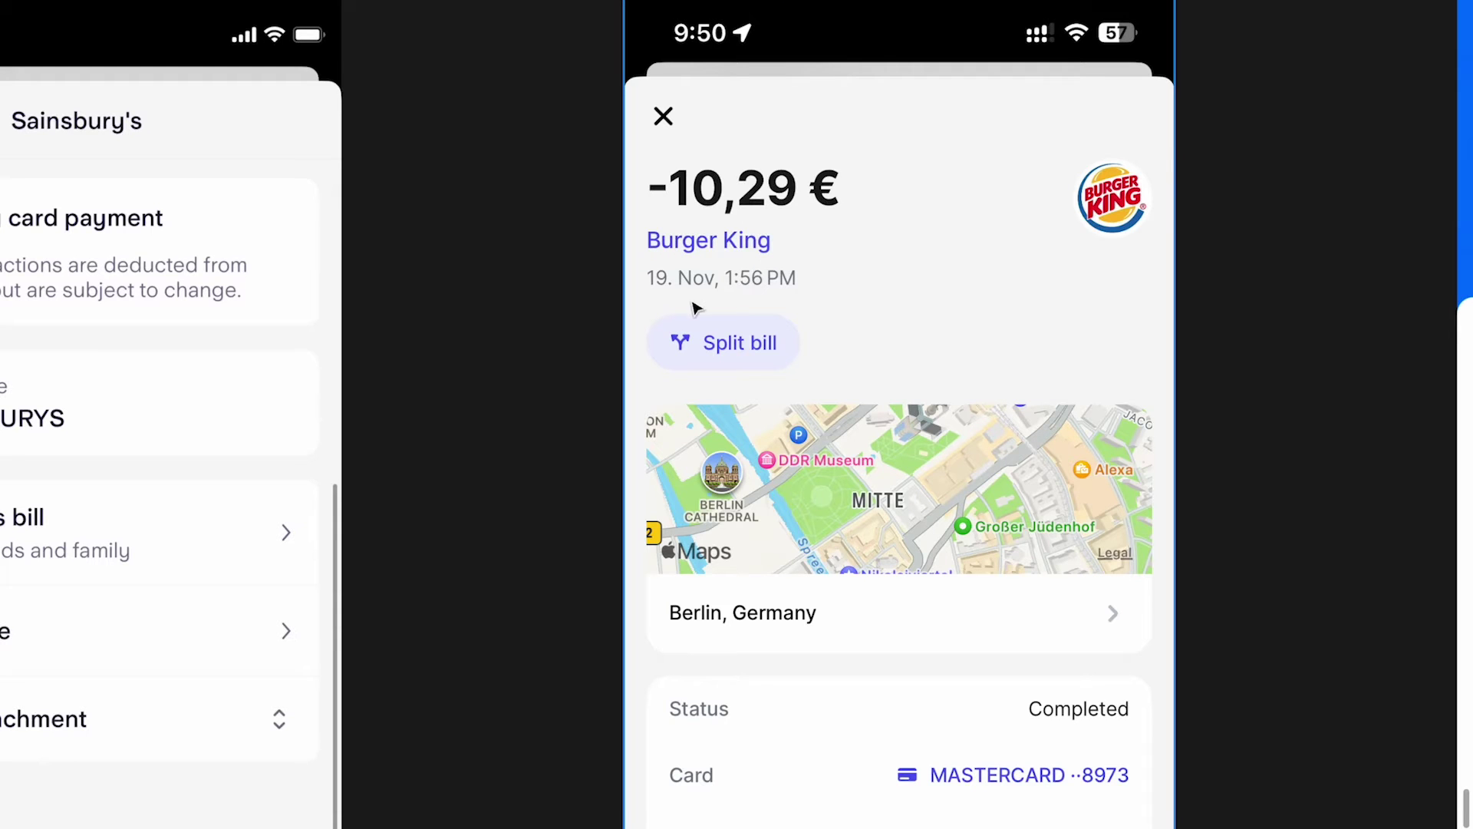
{"action": "scroll", "coordinate": [776, 283], "scroll_direction": "down", "scroll_amount": 5}
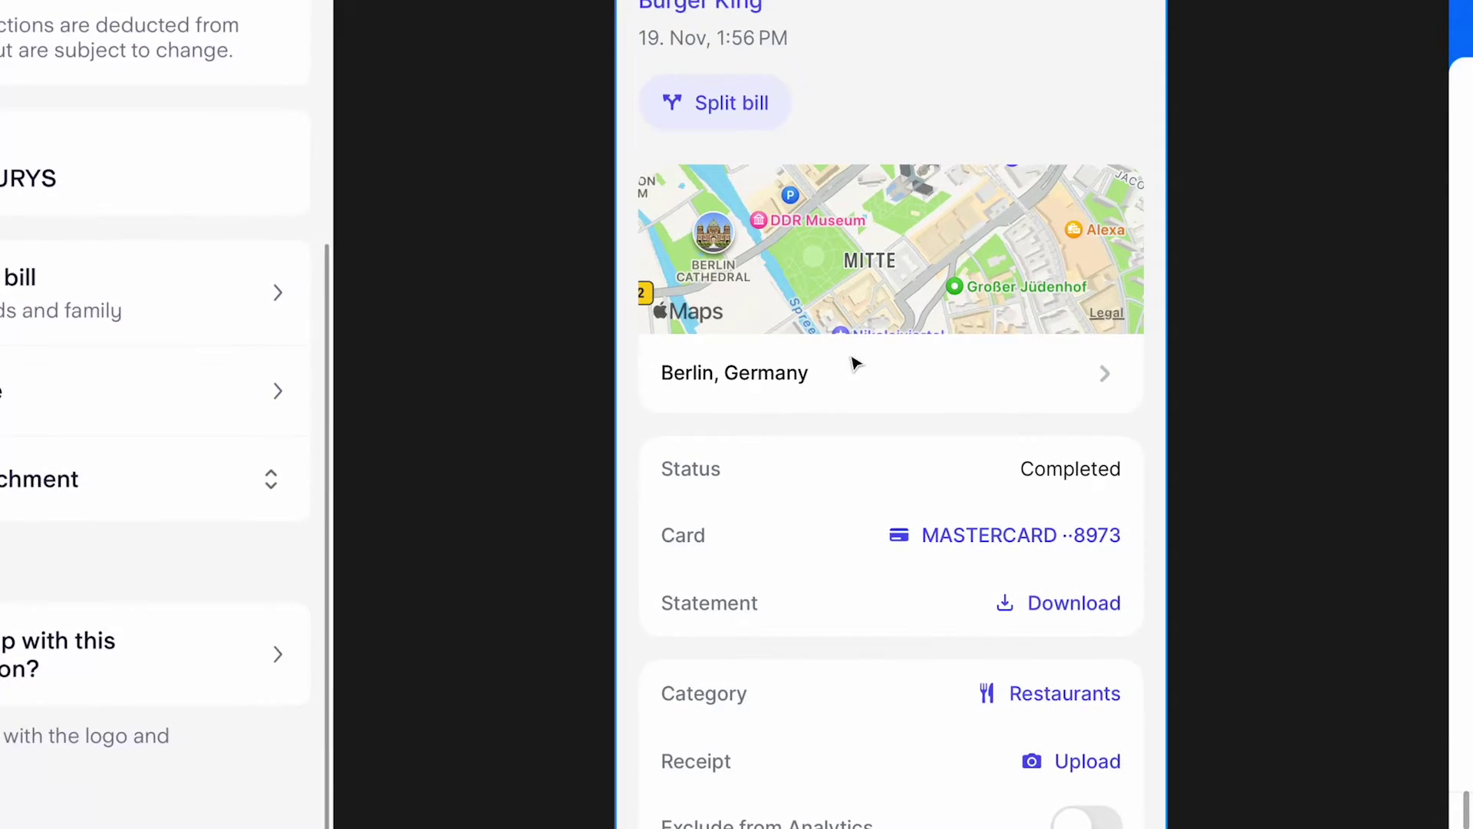
{"action": "scroll", "coordinate": [852, 362], "scroll_direction": "down", "scroll_amount": 2}
{"action": "scroll", "coordinate": [893, 154], "scroll_direction": "down", "scroll_amount": 2}
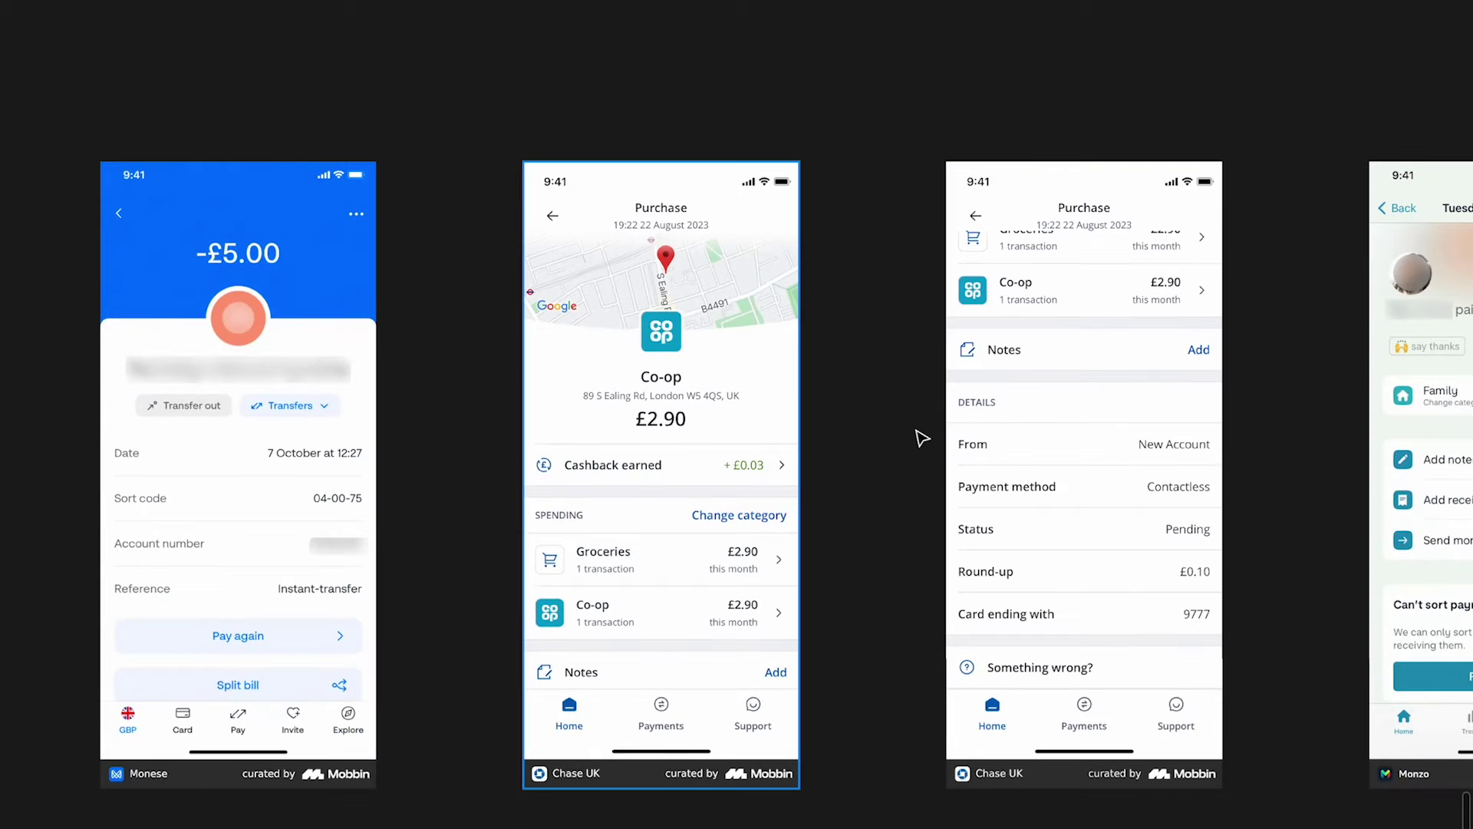
Step: Review the Chase UK, Monzo and N26 transaction reference screens, including their notes, receipt, category and payment detail rows
{"action": "left_click", "coordinate": [521, 531]}
{"action": "left_click", "coordinate": [991, 525]}
{"action": "scroll", "coordinate": [990, 506], "scroll_direction": "right", "scroll_amount": 8}
{"action": "scroll", "coordinate": [878, 477], "scroll_direction": "up", "scroll_amount": 5}
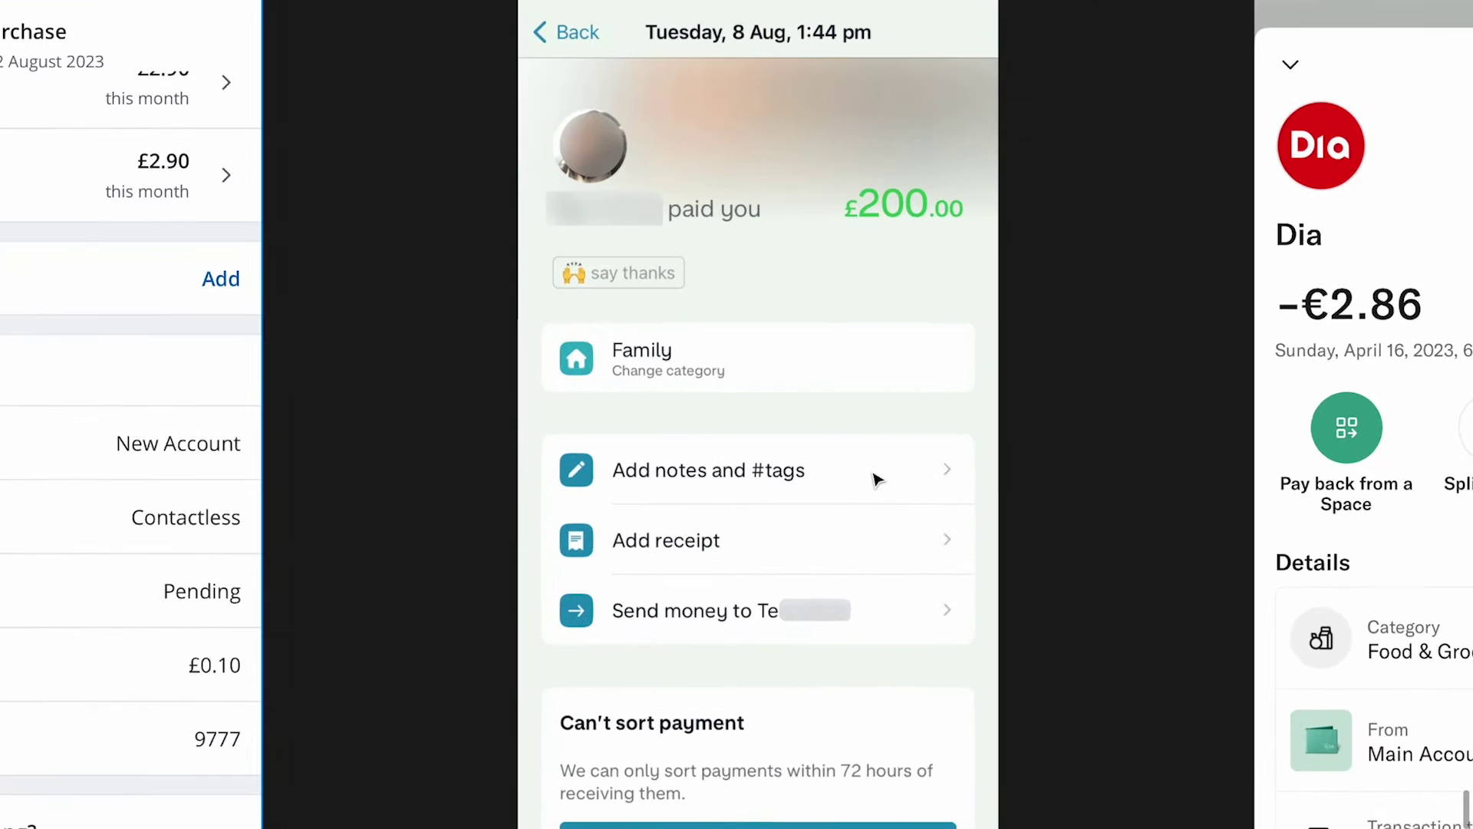
{"action": "scroll", "coordinate": [789, 498], "scroll_direction": "down", "scroll_amount": 3}
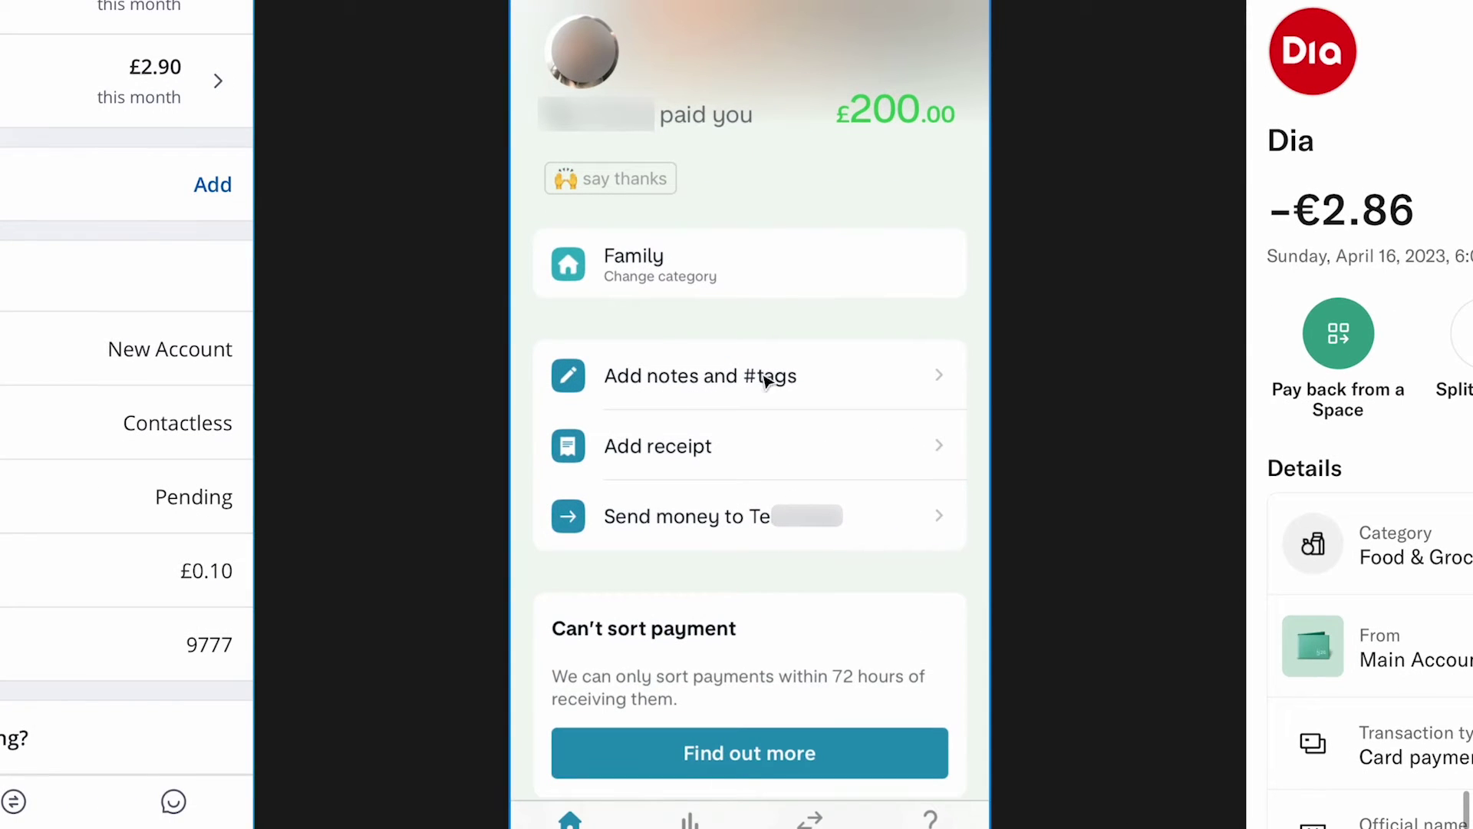
{"action": "scroll", "coordinate": [691, 507], "scroll_direction": "down", "scroll_amount": 3}
{"action": "scroll", "coordinate": [798, 453], "scroll_direction": "right", "scroll_amount": 2}
{"action": "scroll", "coordinate": [883, 430], "scroll_direction": "down", "scroll_amount": 2}
{"action": "scroll", "coordinate": [853, 479], "scroll_direction": "up", "scroll_amount": 3}
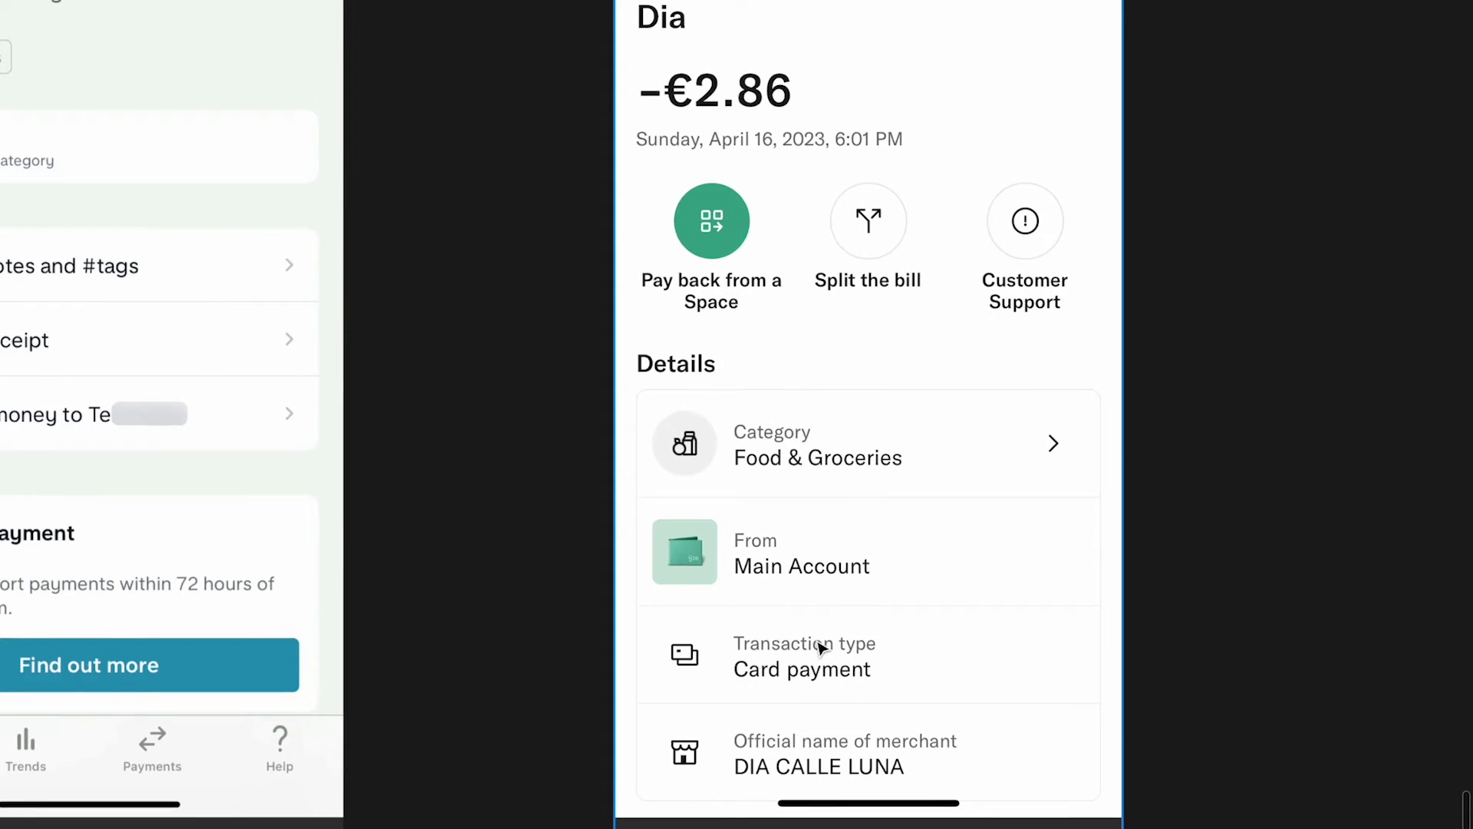
{"action": "scroll", "coordinate": [879, 366], "scroll_direction": "down", "scroll_amount": 5}
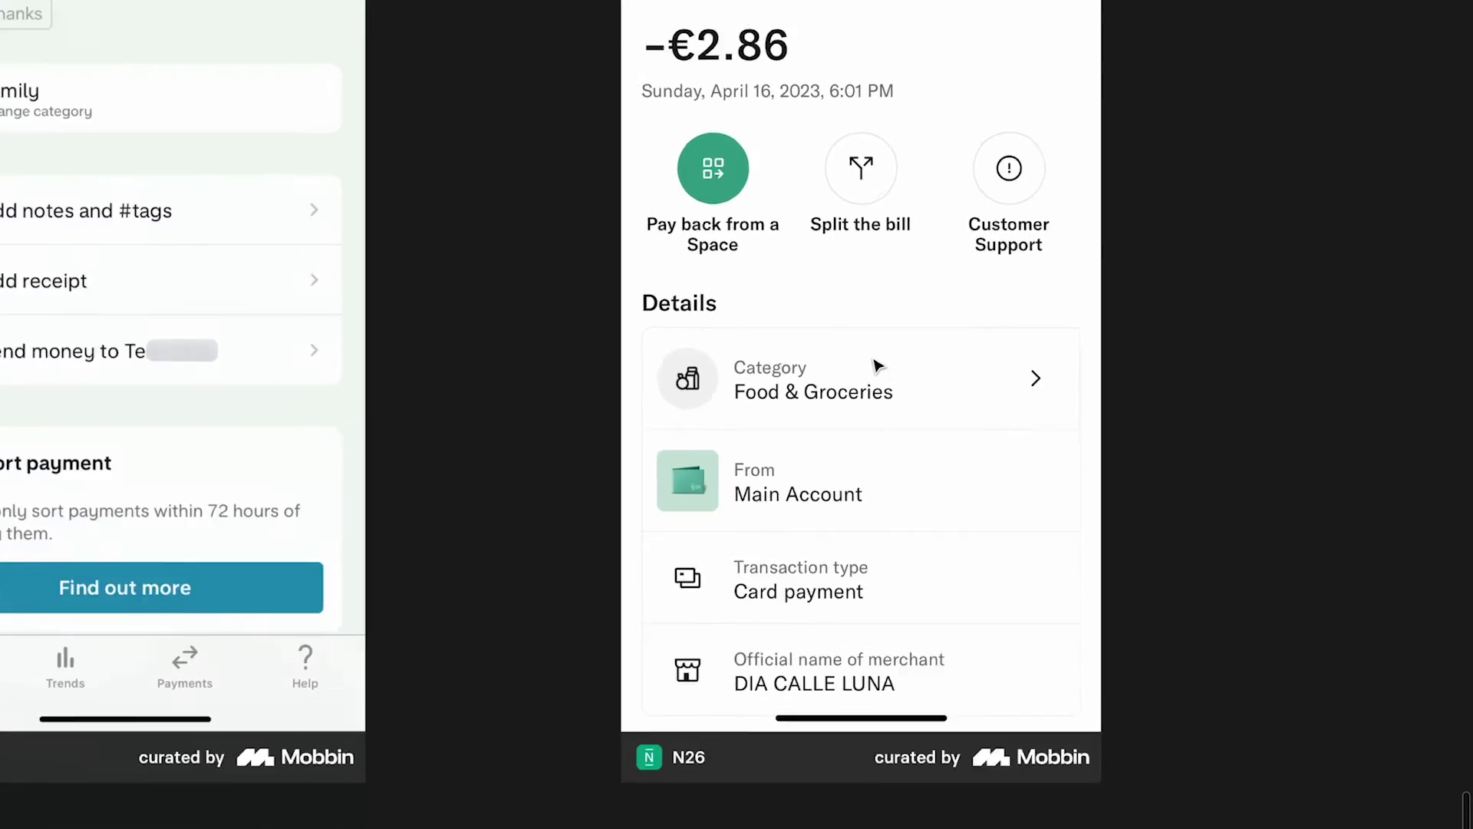
{"action": "scroll", "coordinate": [879, 366], "scroll_direction": "down", "scroll_amount": 2}
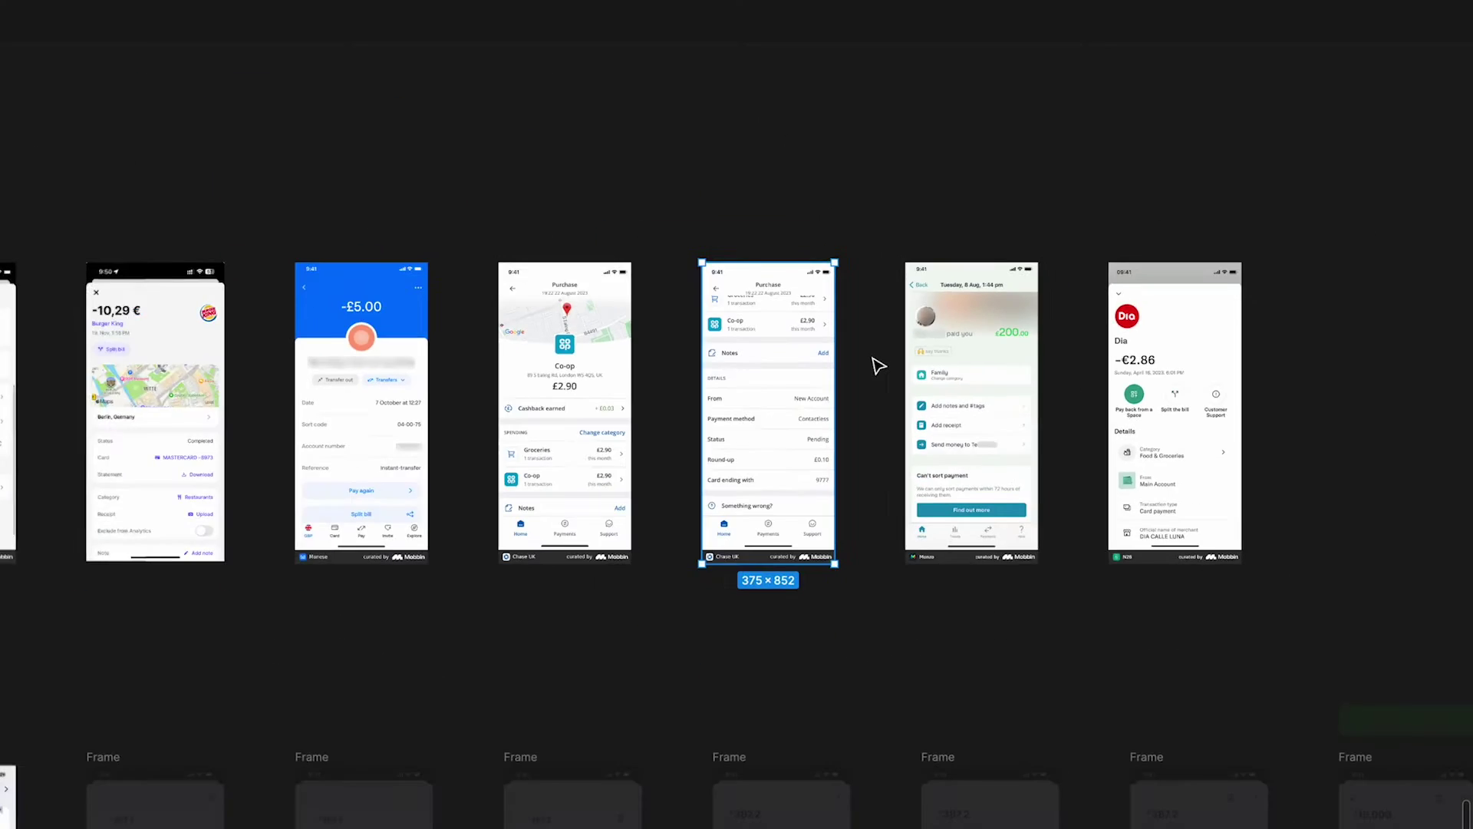
Step: Return to the current 50,000 investment screens and inspect the bookmark tag on the amount card
{"action": "scroll", "coordinate": [875, 365], "scroll_direction": "left", "scroll_amount": 4}
{"action": "scroll", "coordinate": [437, 725], "scroll_direction": "down", "scroll_amount": 5}
{"action": "scroll", "coordinate": [438, 725], "scroll_direction": "left", "scroll_amount": 5}
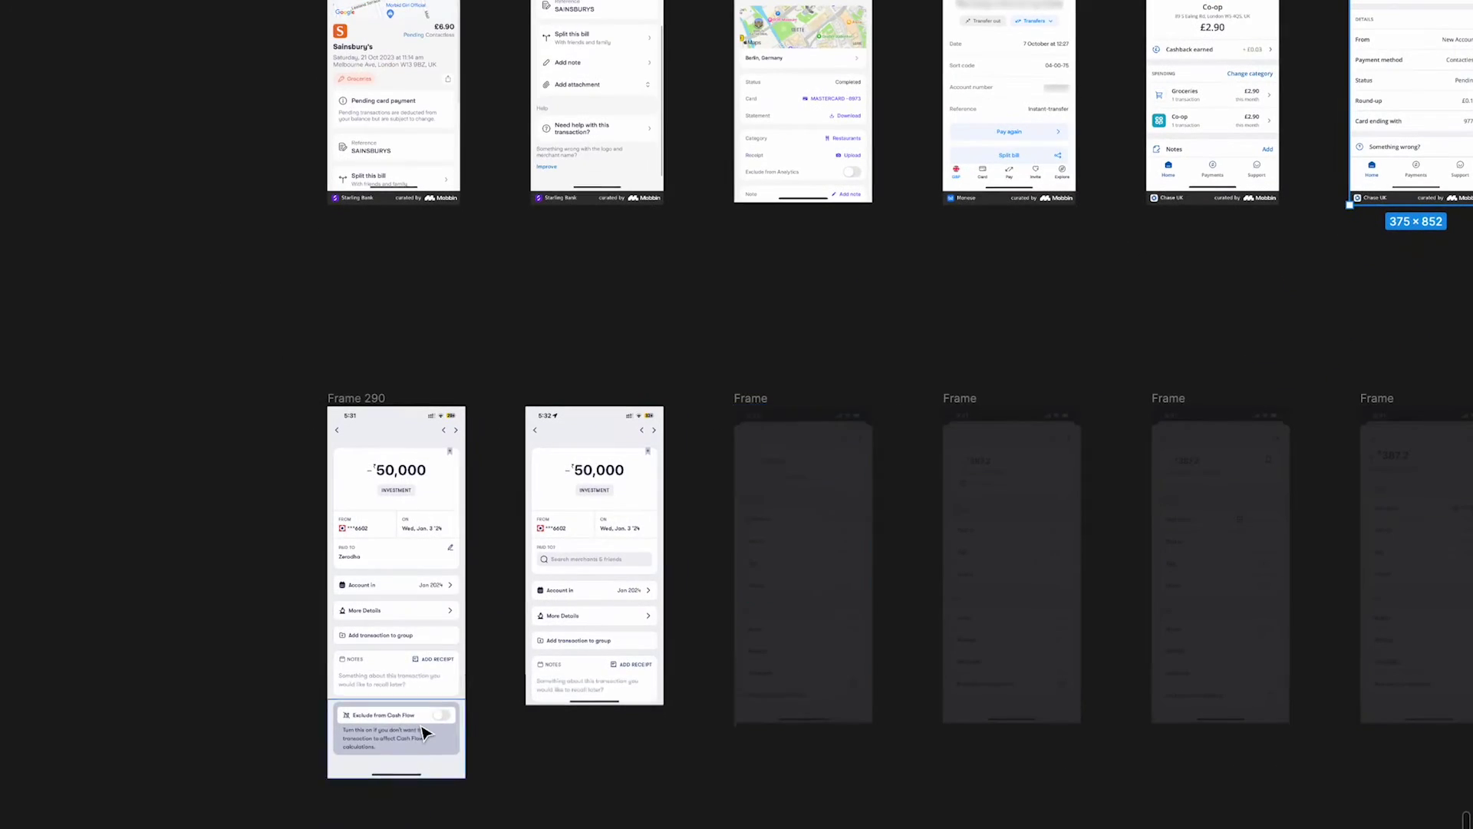
{"action": "scroll", "coordinate": [428, 729], "scroll_direction": "up", "scroll_amount": 5}
{"action": "scroll", "coordinate": [391, 471], "scroll_direction": "up", "scroll_amount": 3}
{"action": "scroll", "coordinate": [668, 361], "scroll_direction": "up", "scroll_amount": 2}
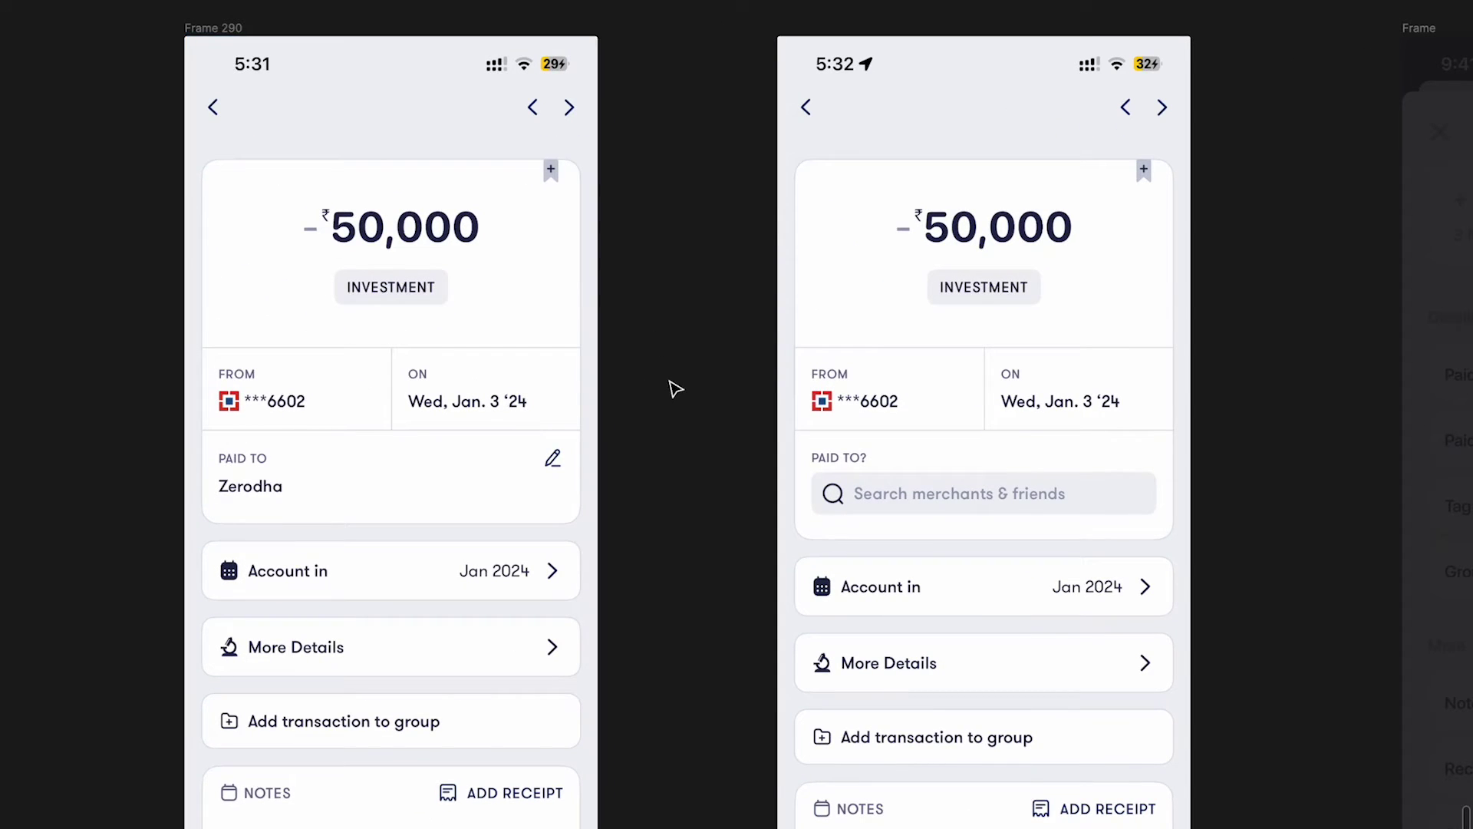
{"action": "scroll", "coordinate": [589, 161], "scroll_direction": "up", "scroll_amount": 5}
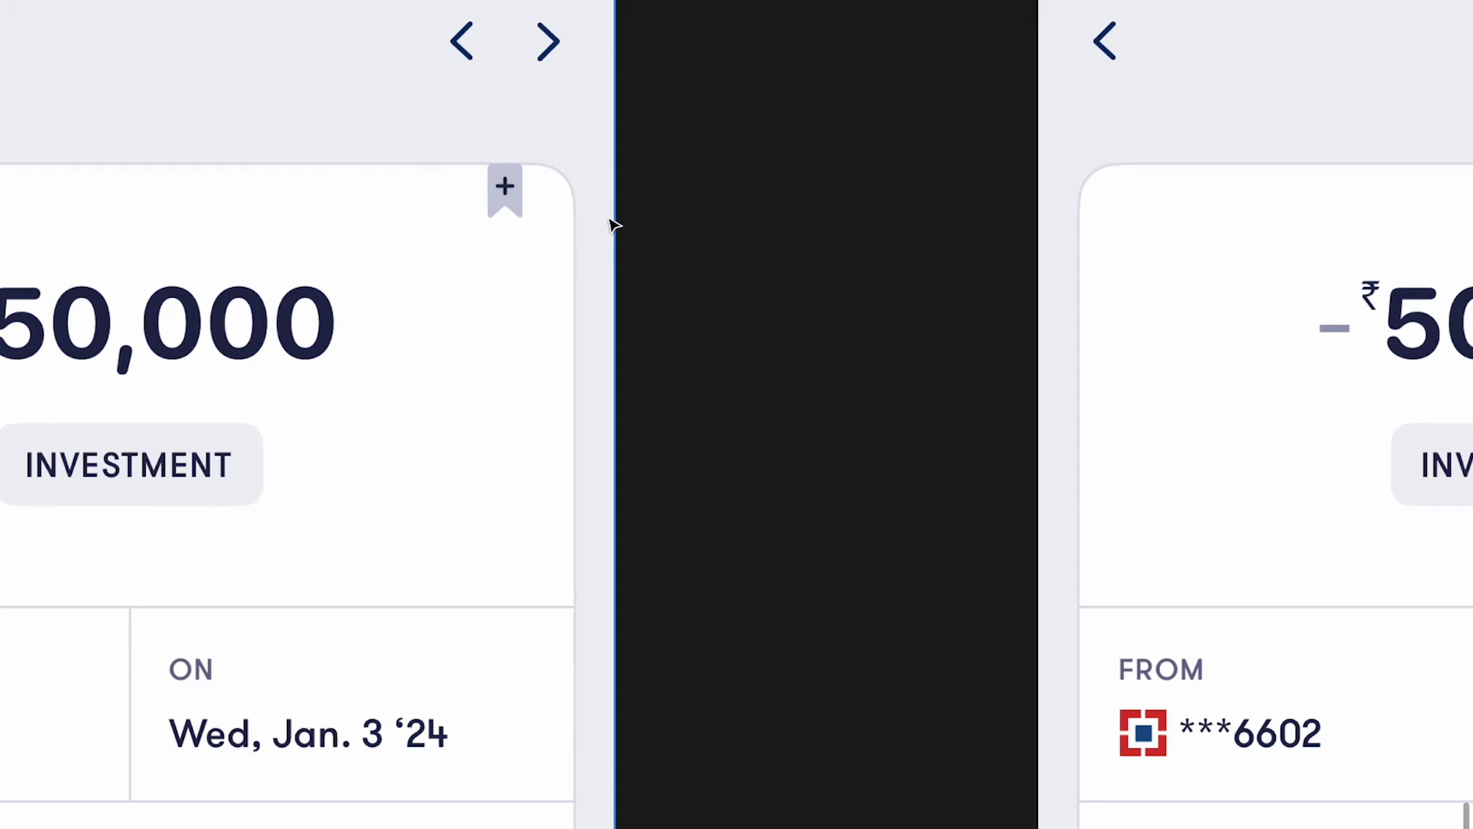
{"action": "scroll", "coordinate": [501, 155], "scroll_direction": "down", "scroll_amount": 4}
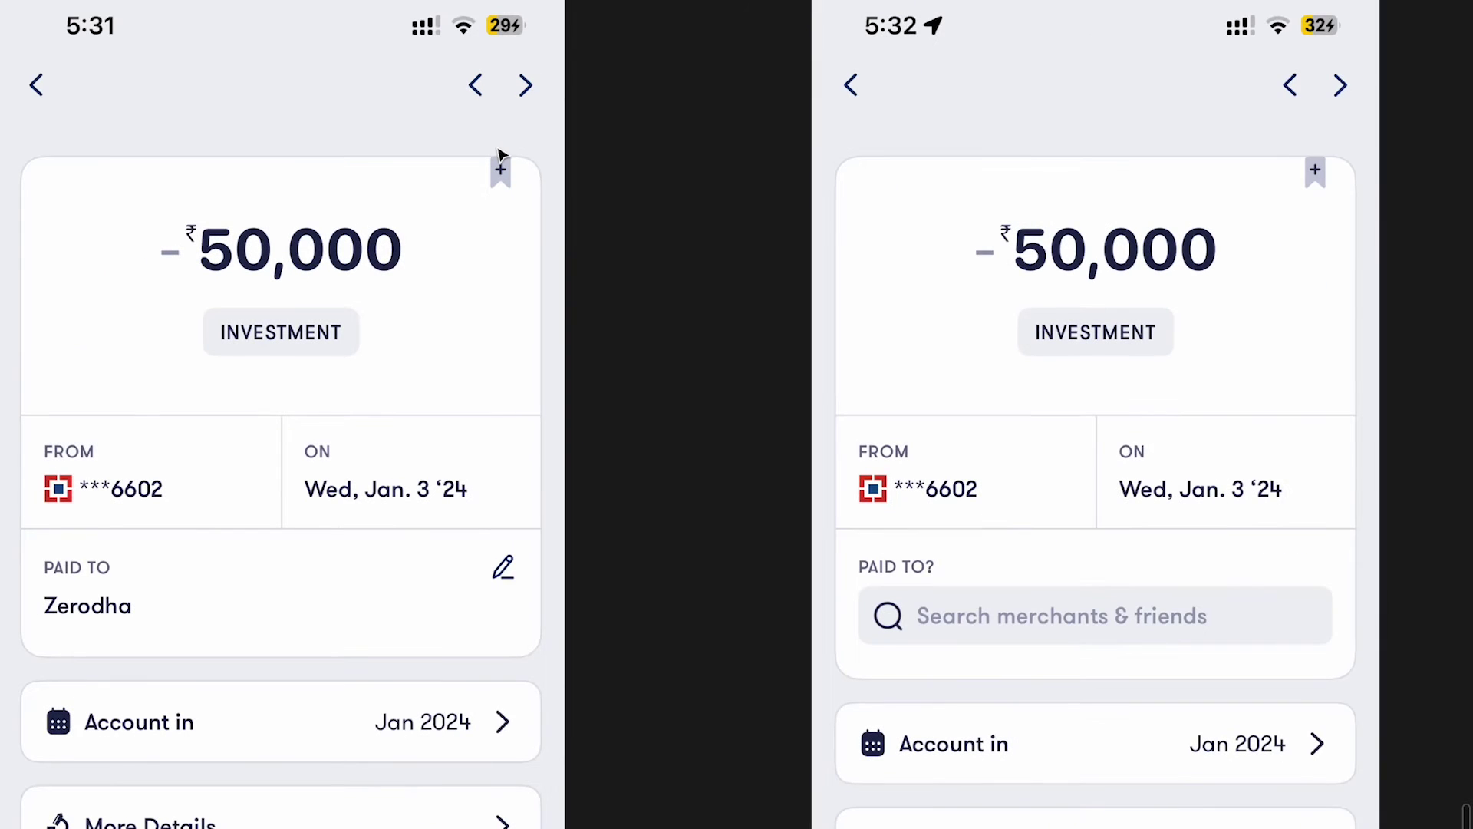
{"action": "scroll", "coordinate": [624, 338], "scroll_direction": "down", "scroll_amount": 3}
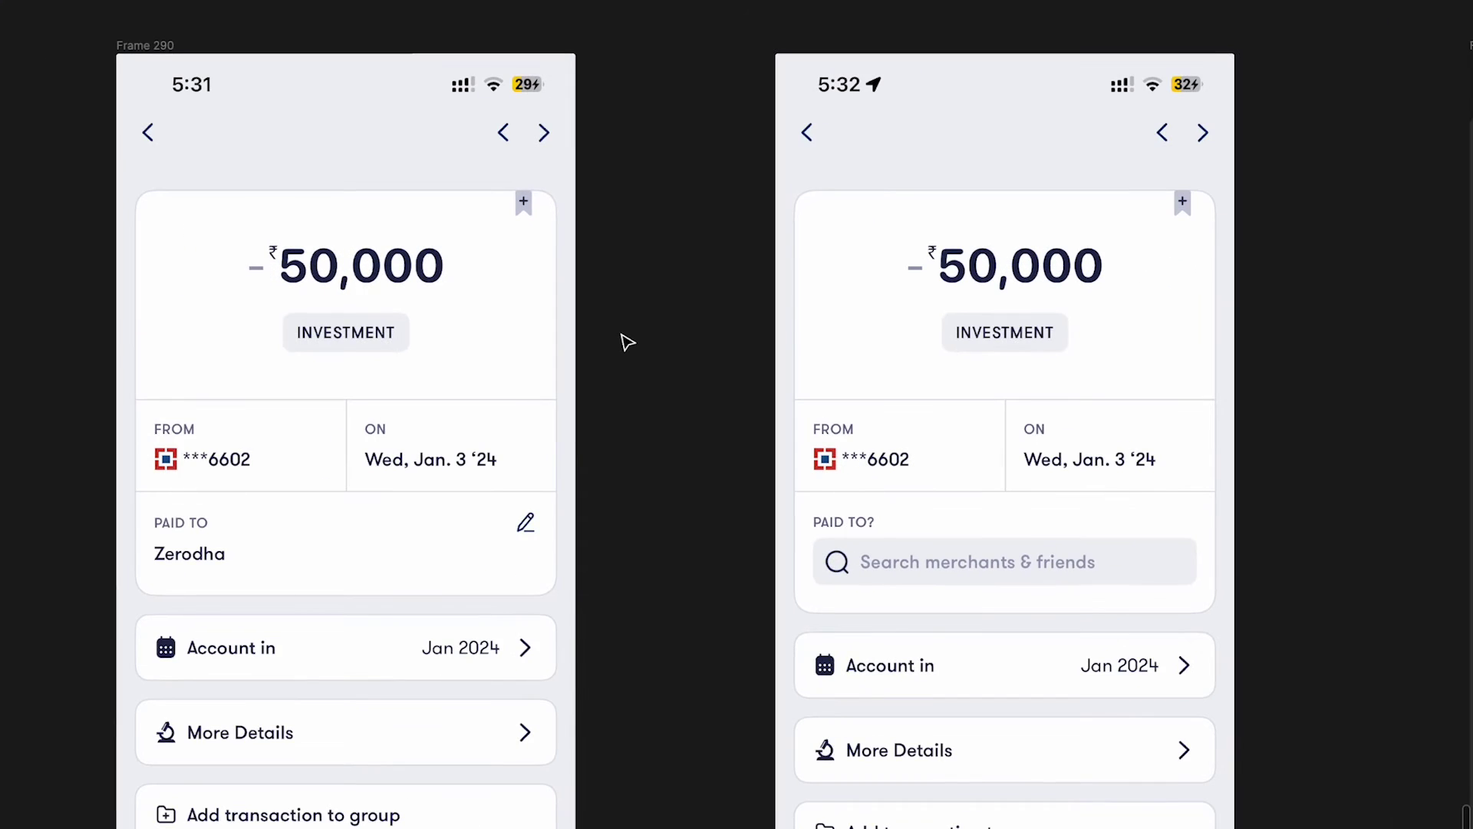
Step: Set the opacity of the first dimmed redesign frame beside the 5:32 screen to 100%
{"action": "scroll", "coordinate": [625, 338], "scroll_direction": "right", "scroll_amount": 5}
{"action": "scroll", "coordinate": [627, 342], "scroll_direction": "up", "scroll_amount": 3}
{"action": "scroll", "coordinate": [627, 342], "scroll_direction": "right", "scroll_amount": 2}
{"action": "left_click", "coordinate": [788, 361]}
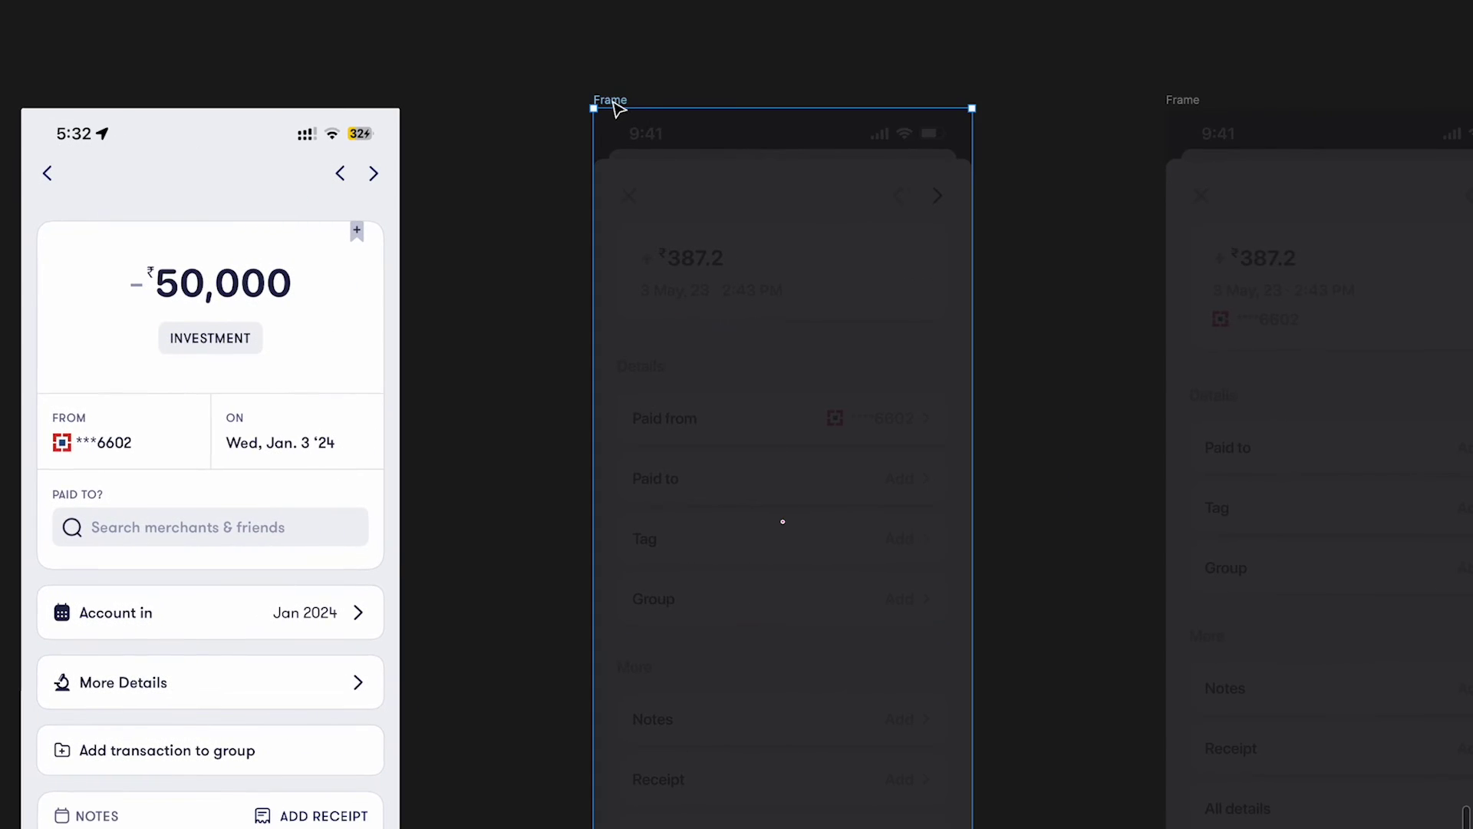
{"action": "key", "text": "0"}
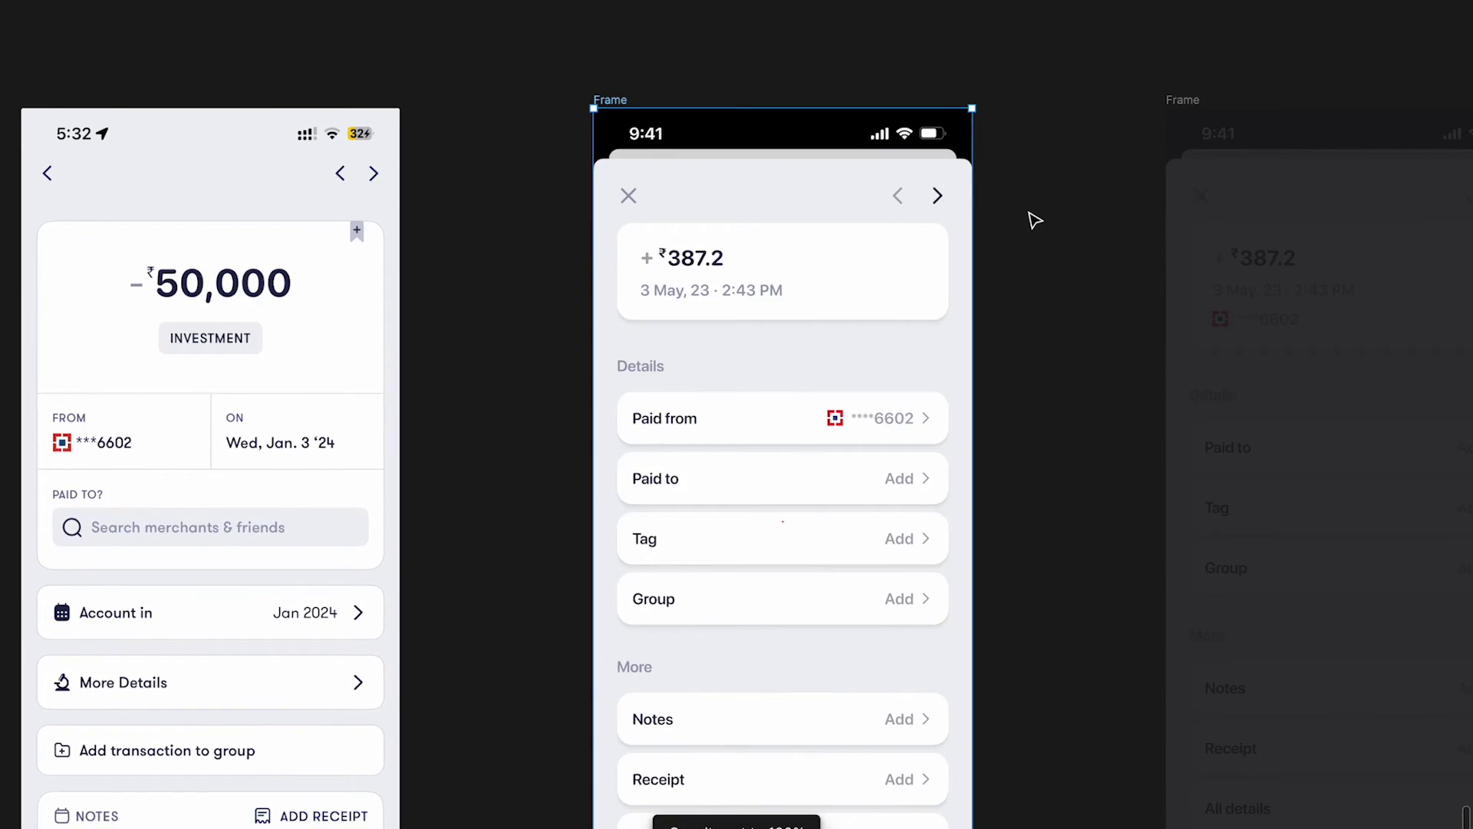
{"action": "scroll", "coordinate": [1032, 219], "scroll_direction": "up", "scroll_amount": 2}
{"action": "scroll", "coordinate": [862, 230], "scroll_direction": "up", "scroll_amount": 2}
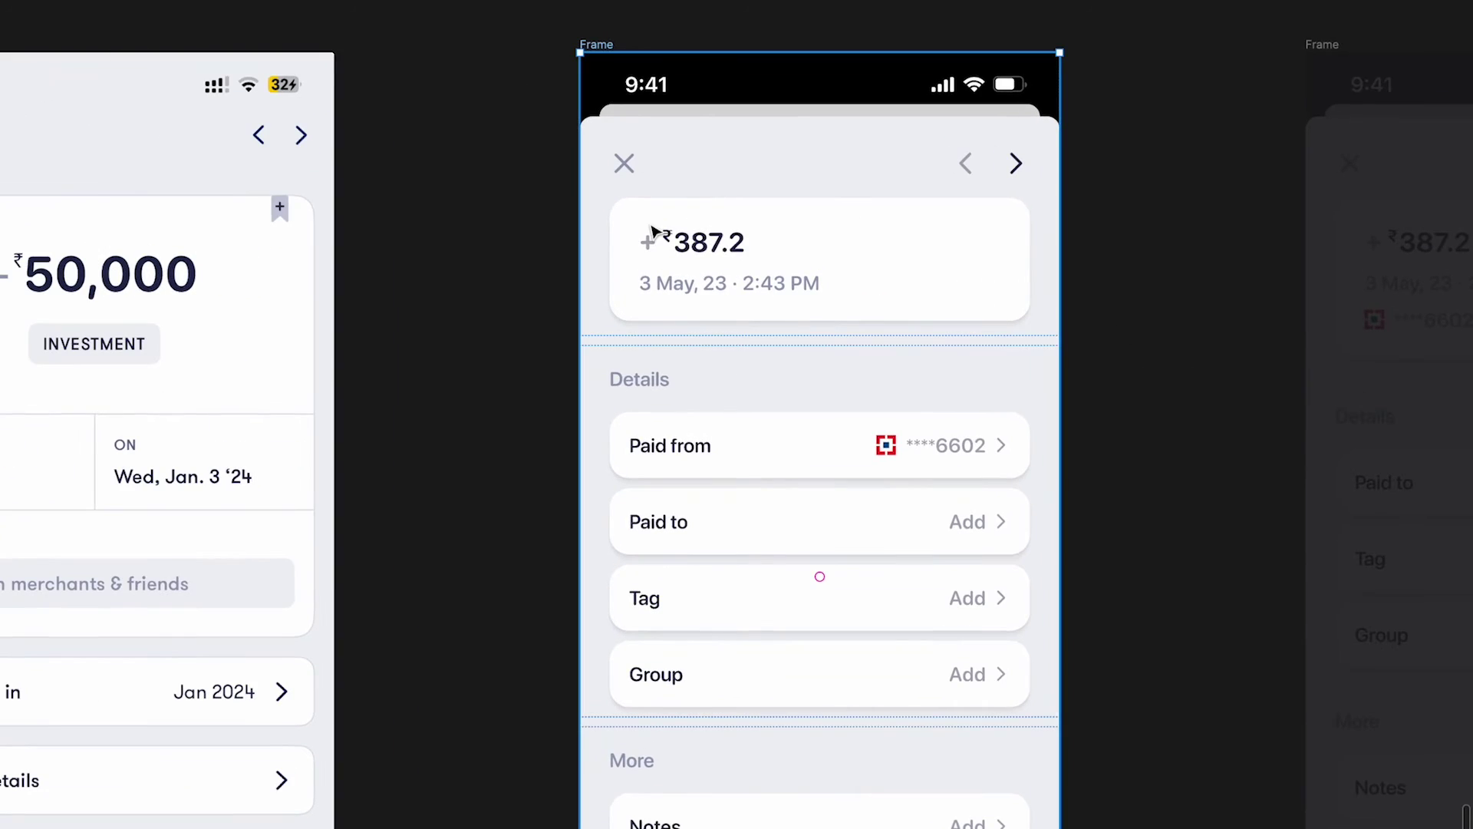
Step: Compare the first redesign frame's amount card, Details and More sections with the current 5:32 screen
{"action": "scroll", "coordinate": [653, 230], "scroll_direction": "left", "scroll_amount": 6}
{"action": "scroll", "coordinate": [893, 228], "scroll_direction": "right", "scroll_amount": 2}
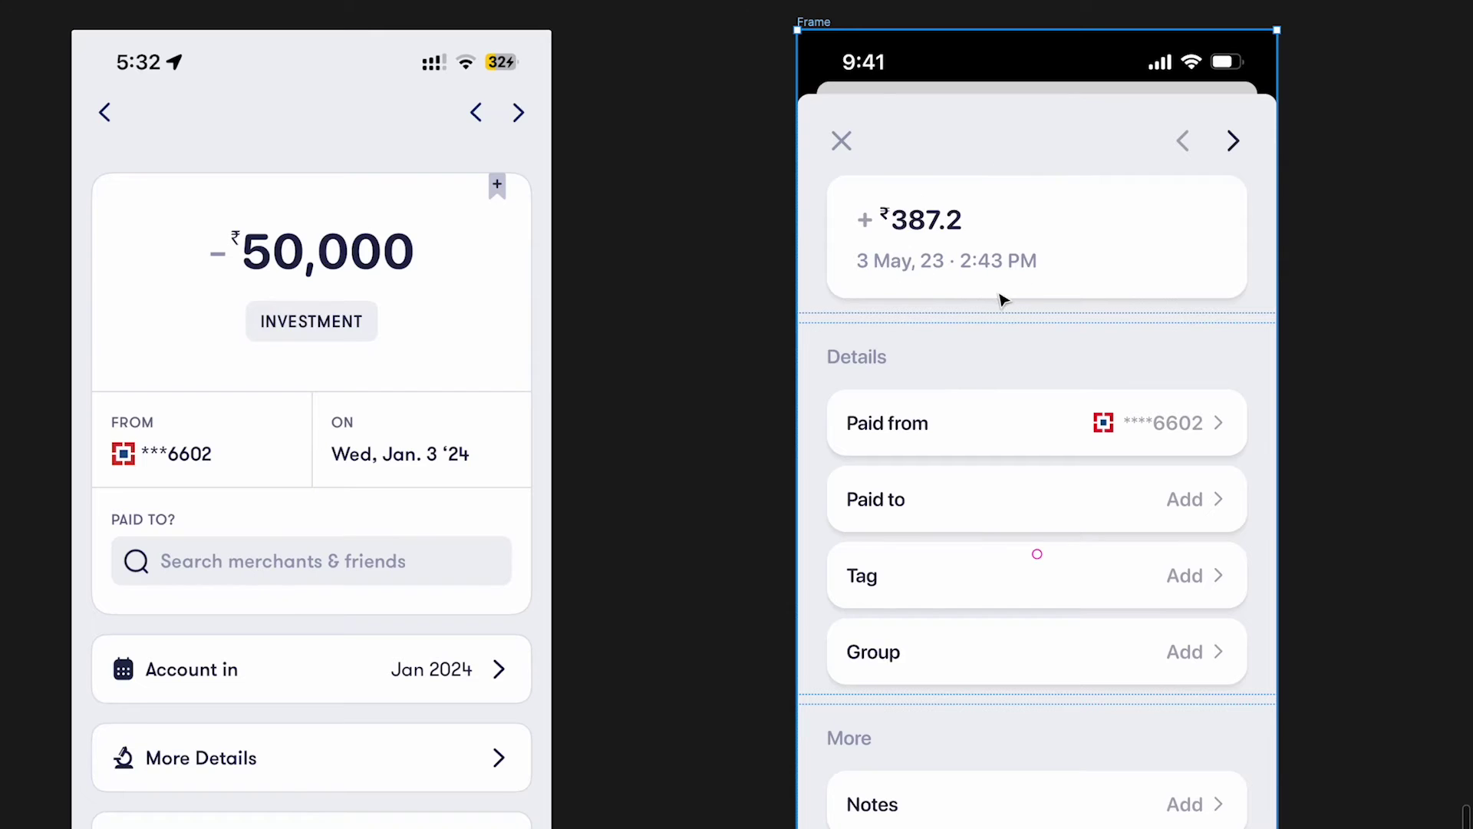
{"action": "scroll", "coordinate": [994, 298], "scroll_direction": "down", "scroll_amount": 5}
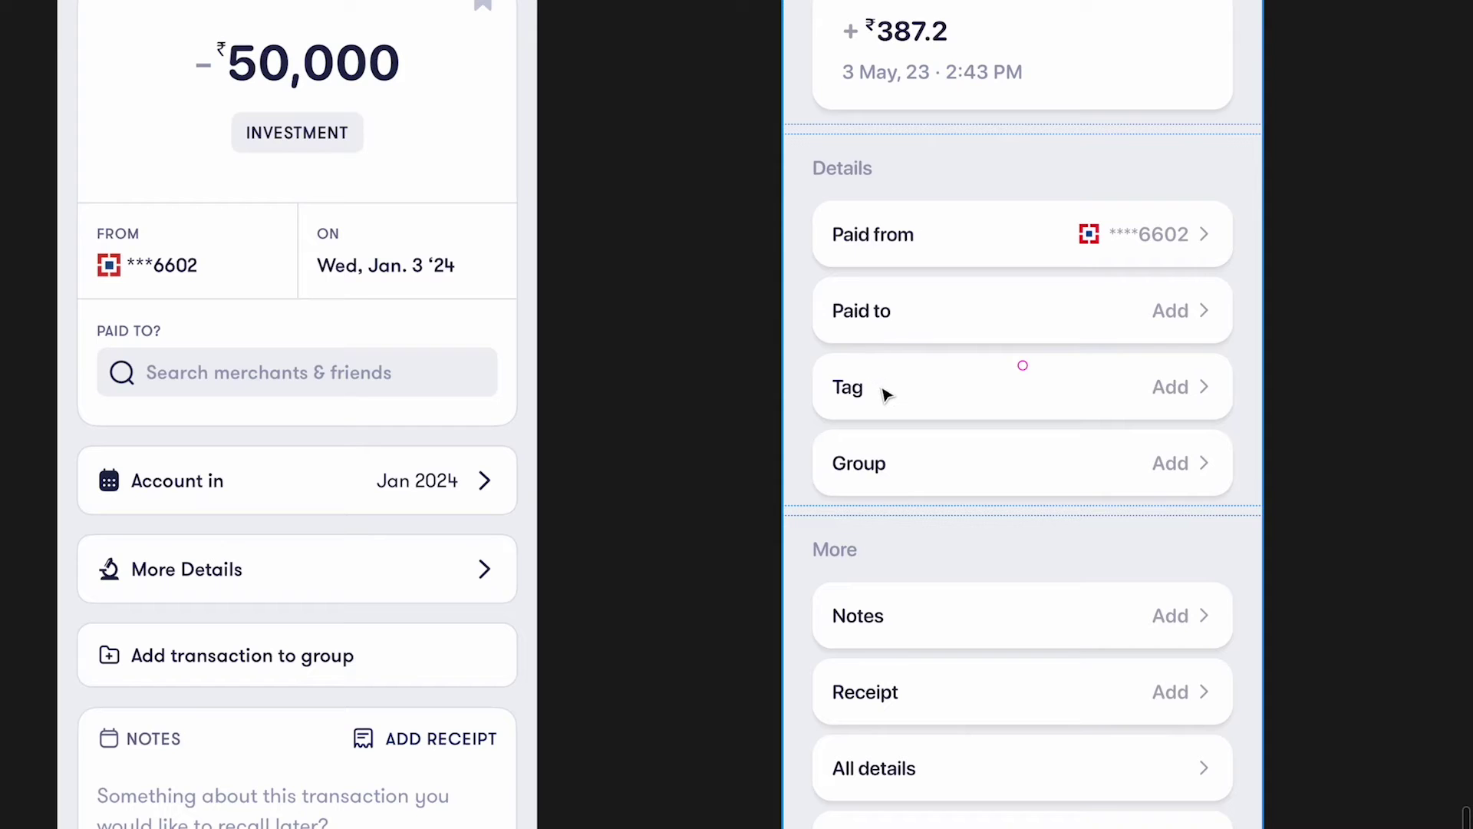
{"action": "scroll", "coordinate": [884, 393], "scroll_direction": "down", "scroll_amount": 3}
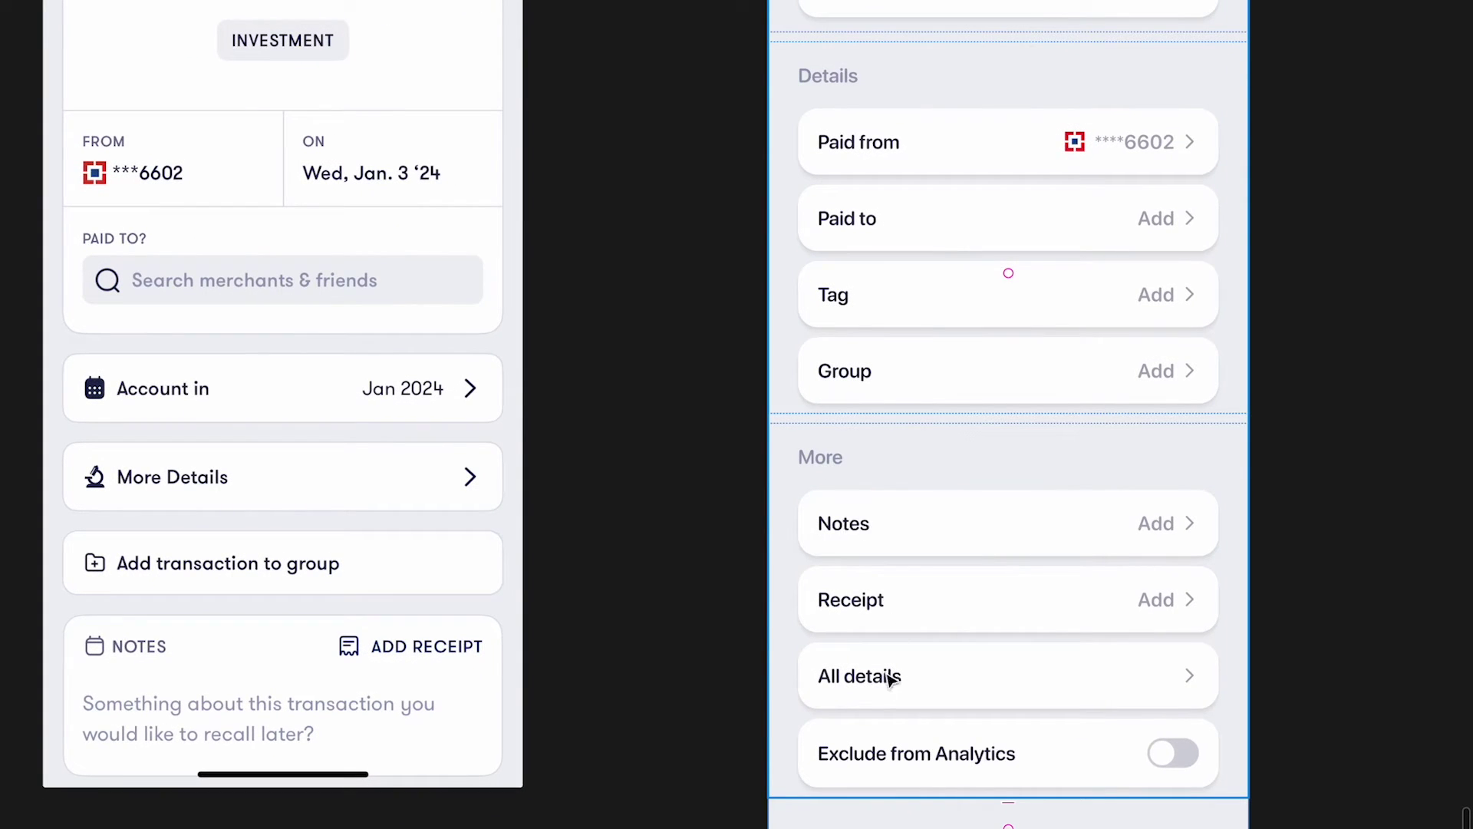
{"action": "scroll", "coordinate": [908, 750], "scroll_direction": "down", "scroll_amount": 3}
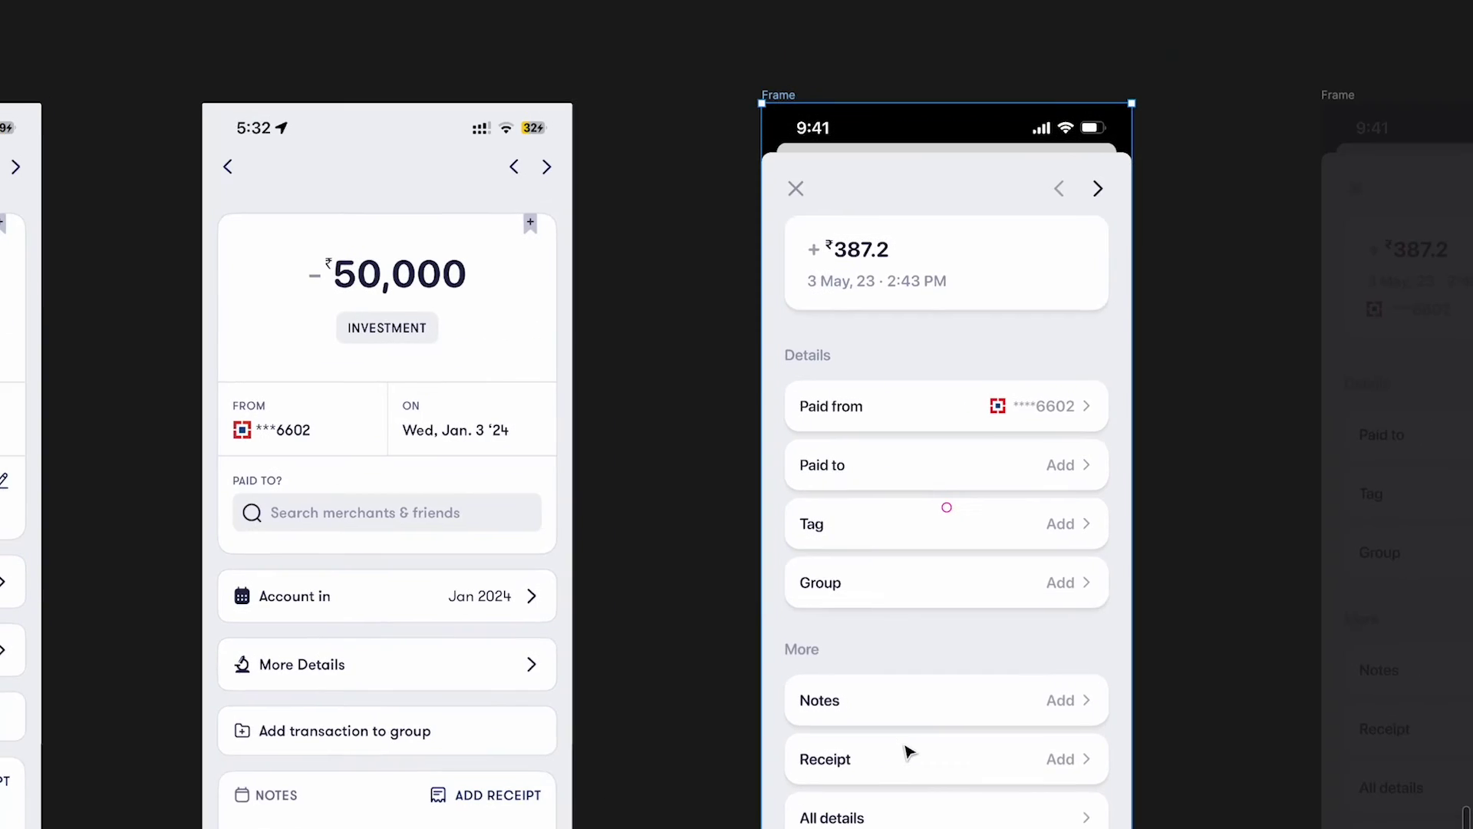
{"action": "scroll", "coordinate": [908, 750], "scroll_direction": "down", "scroll_amount": 2}
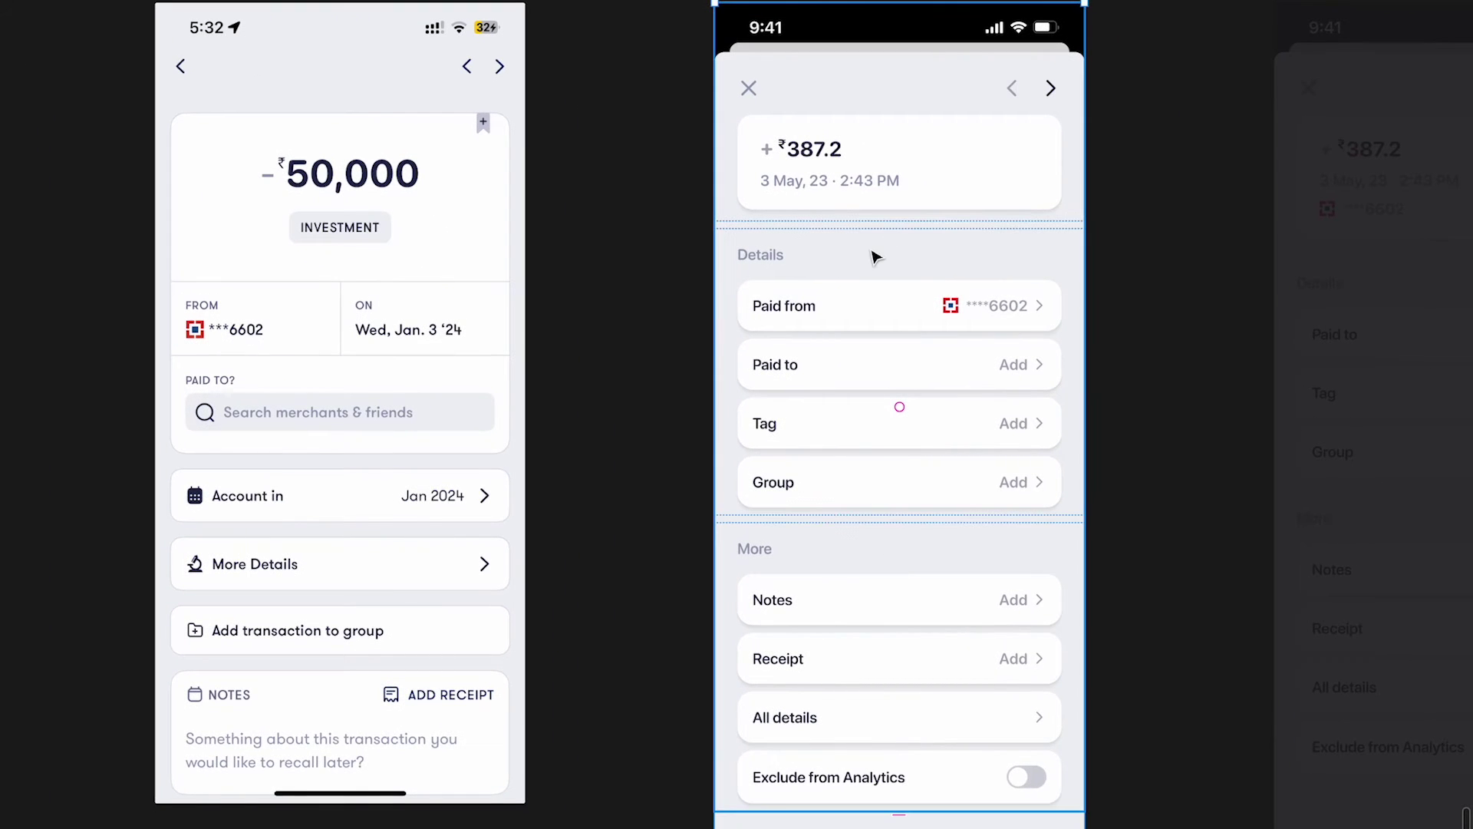
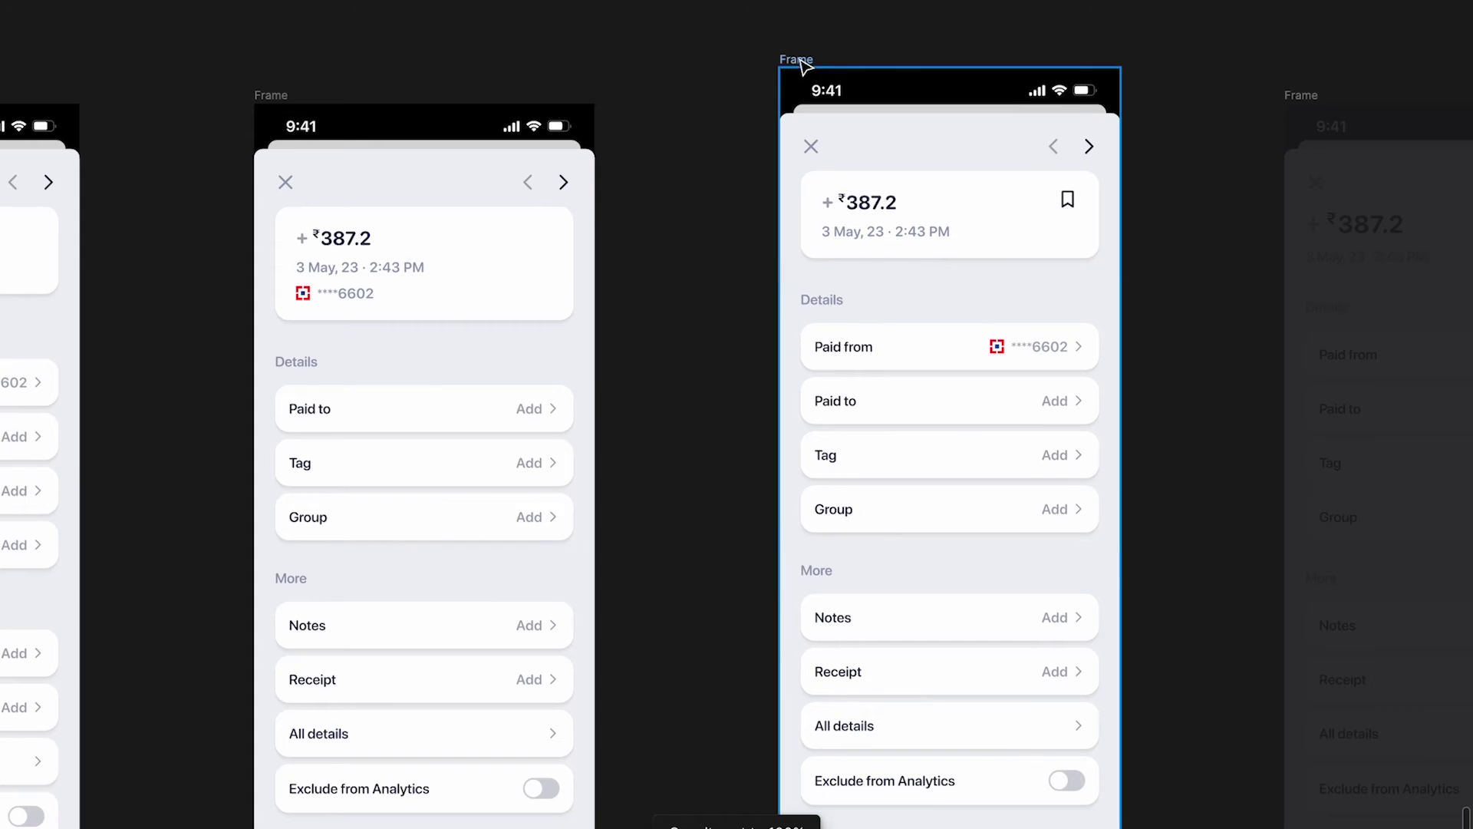
Step: Move the redesign frame with the bookmark icon down to align its top edge with the neighbouring frames
{"action": "left_click_drag", "start_coordinate": [806, 66], "coordinate": [807, 102]}
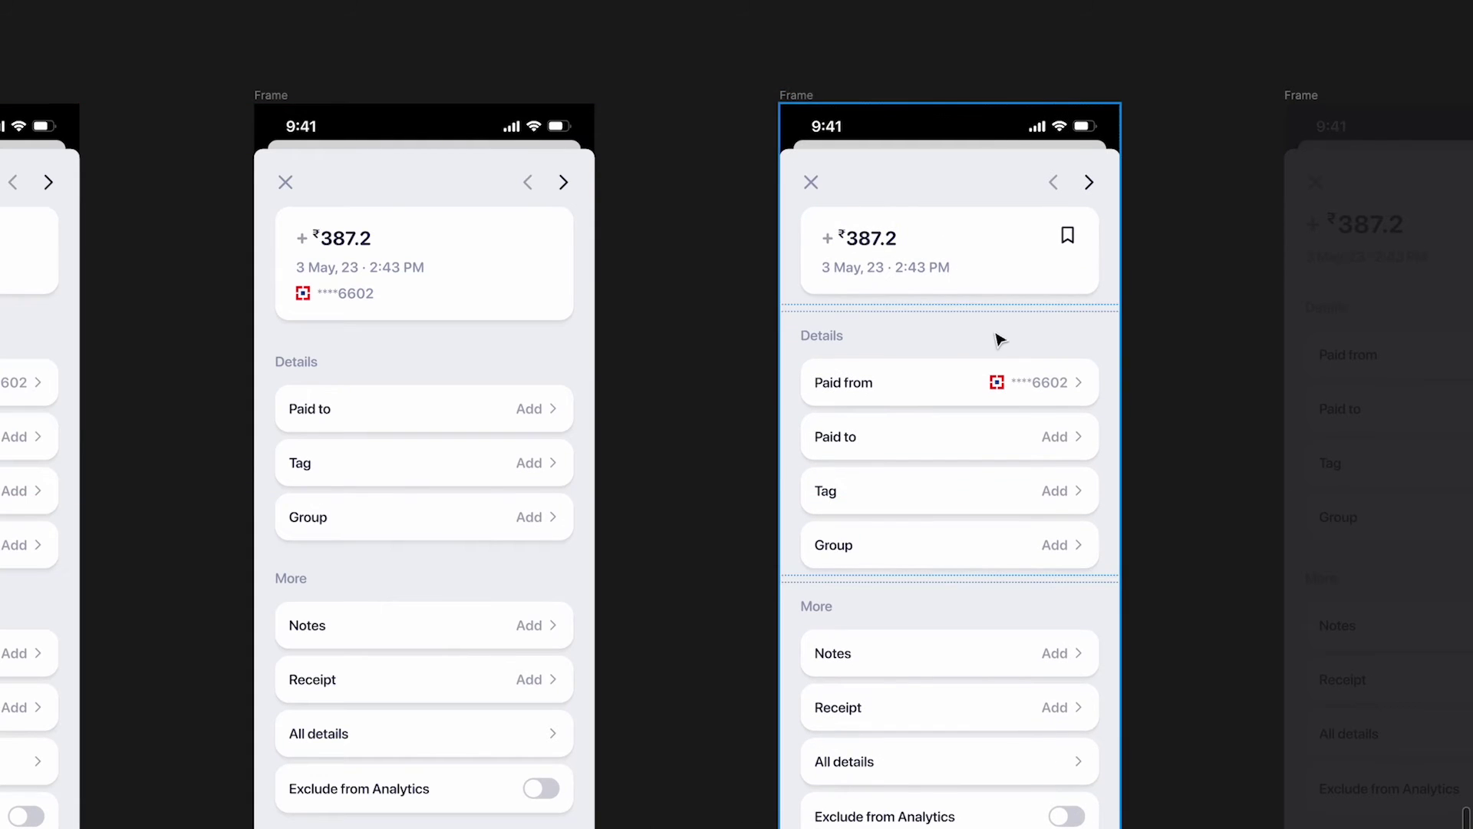
{"action": "scroll", "coordinate": [996, 333], "scroll_direction": "up", "scroll_amount": 3}
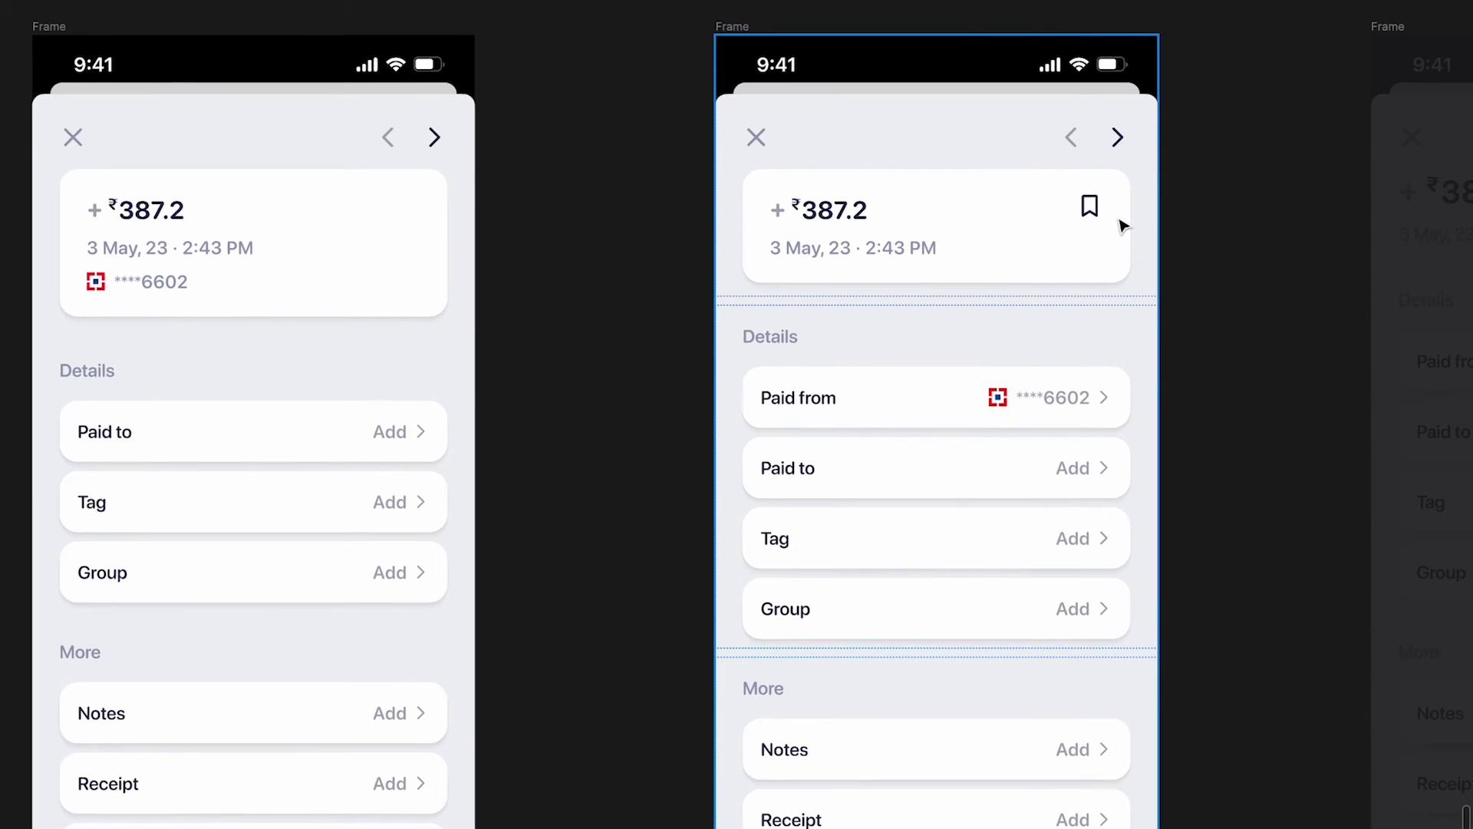
Step: Set the opacity of the dimmed frame directly after the bookmark version to 100%
{"action": "scroll", "coordinate": [1073, 200], "scroll_direction": "right", "scroll_amount": 10}
{"action": "scroll", "coordinate": [848, 152], "scroll_direction": "right", "scroll_amount": 15}
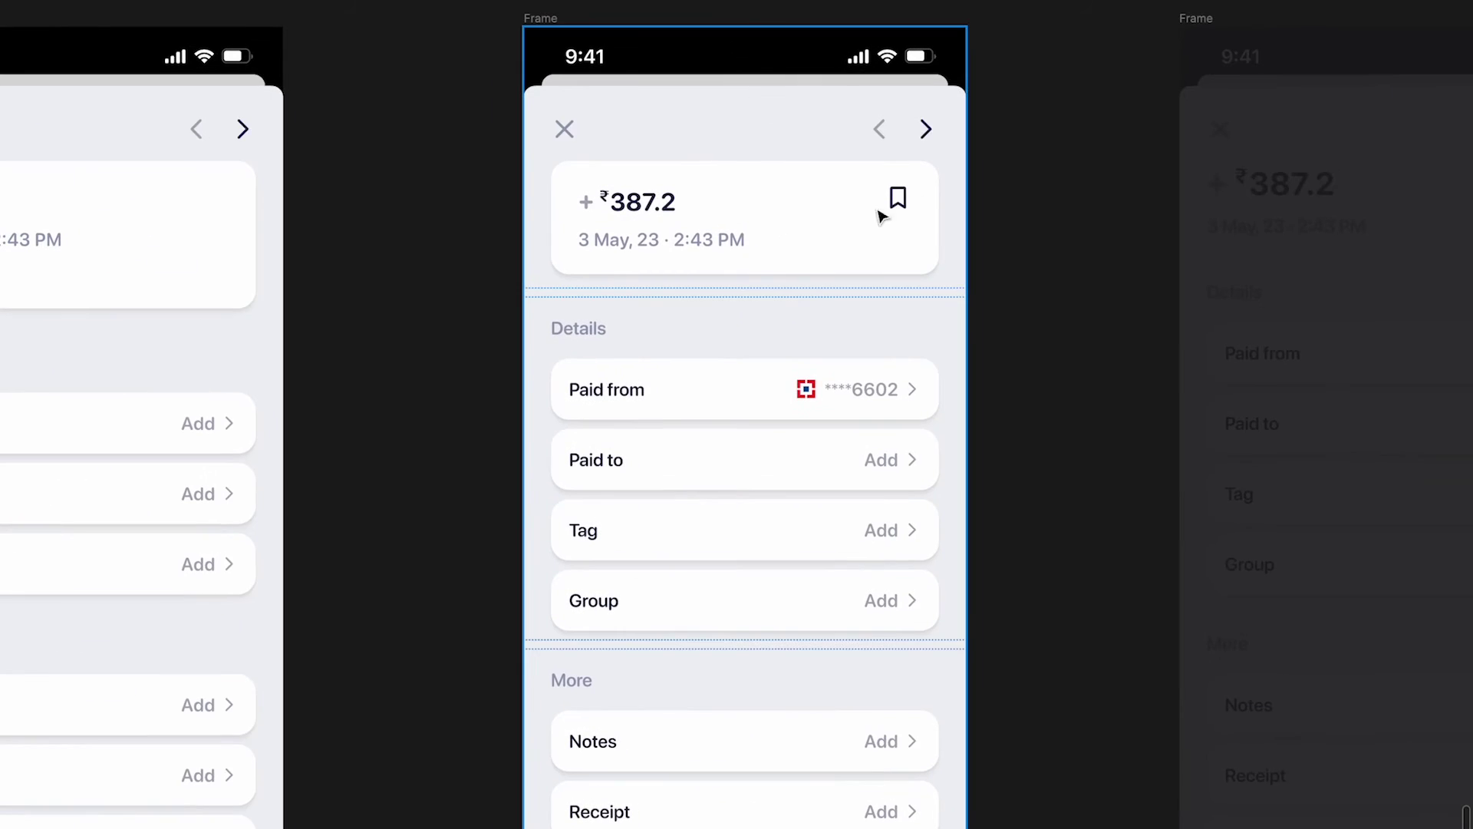
{"action": "scroll", "coordinate": [753, 408], "scroll_direction": "down", "scroll_amount": 4}
{"action": "scroll", "coordinate": [905, 427], "scroll_direction": "down", "scroll_amount": 3, "text": "ctrl"}
{"action": "scroll", "coordinate": [906, 428], "scroll_direction": "right", "scroll_amount": 5}
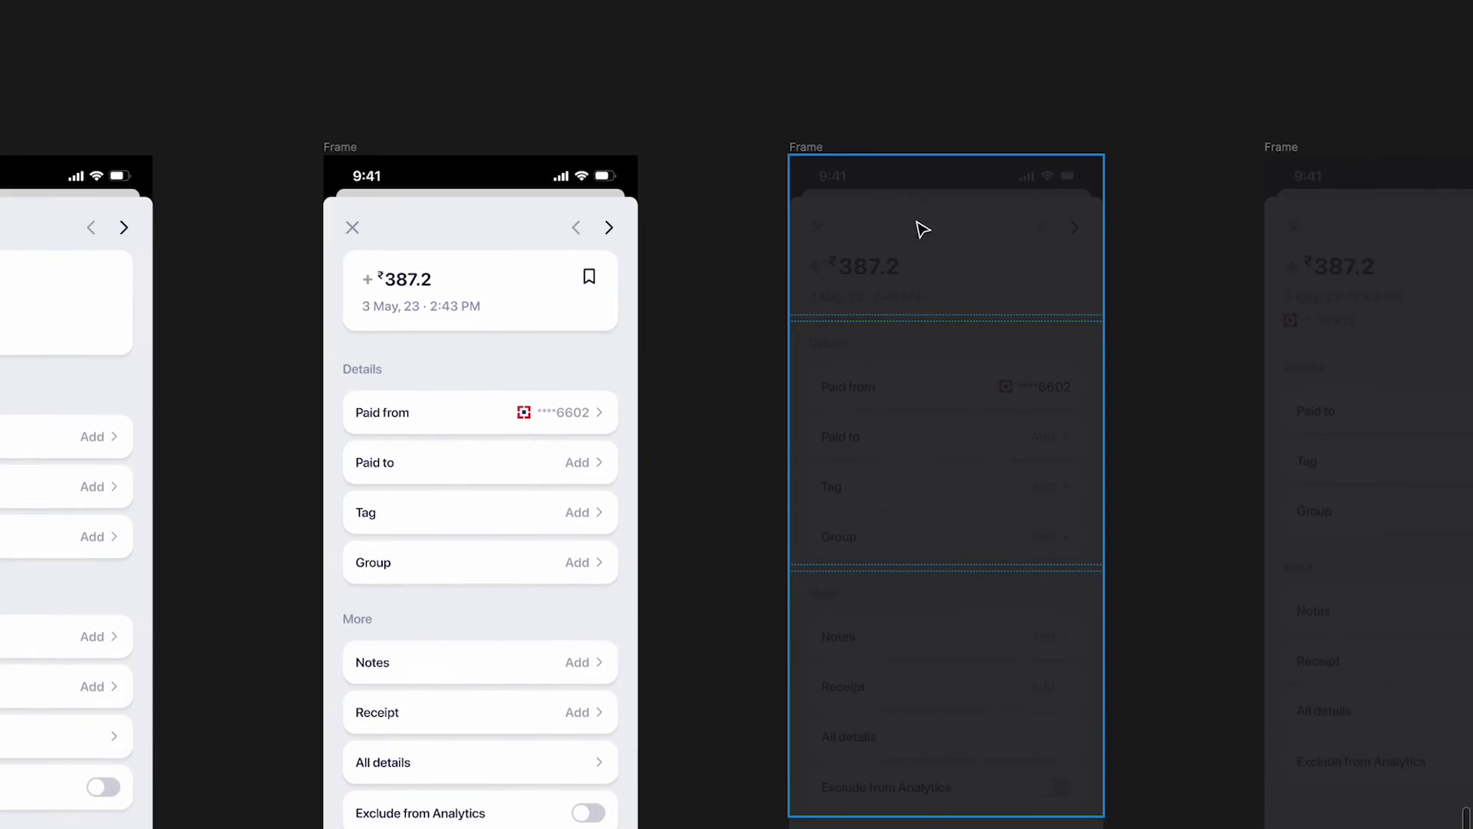
{"action": "left_click", "coordinate": [803, 147]}
{"action": "scroll", "coordinate": [917, 323], "scroll_direction": "up", "scroll_amount": 3, "text": "ctrl"}
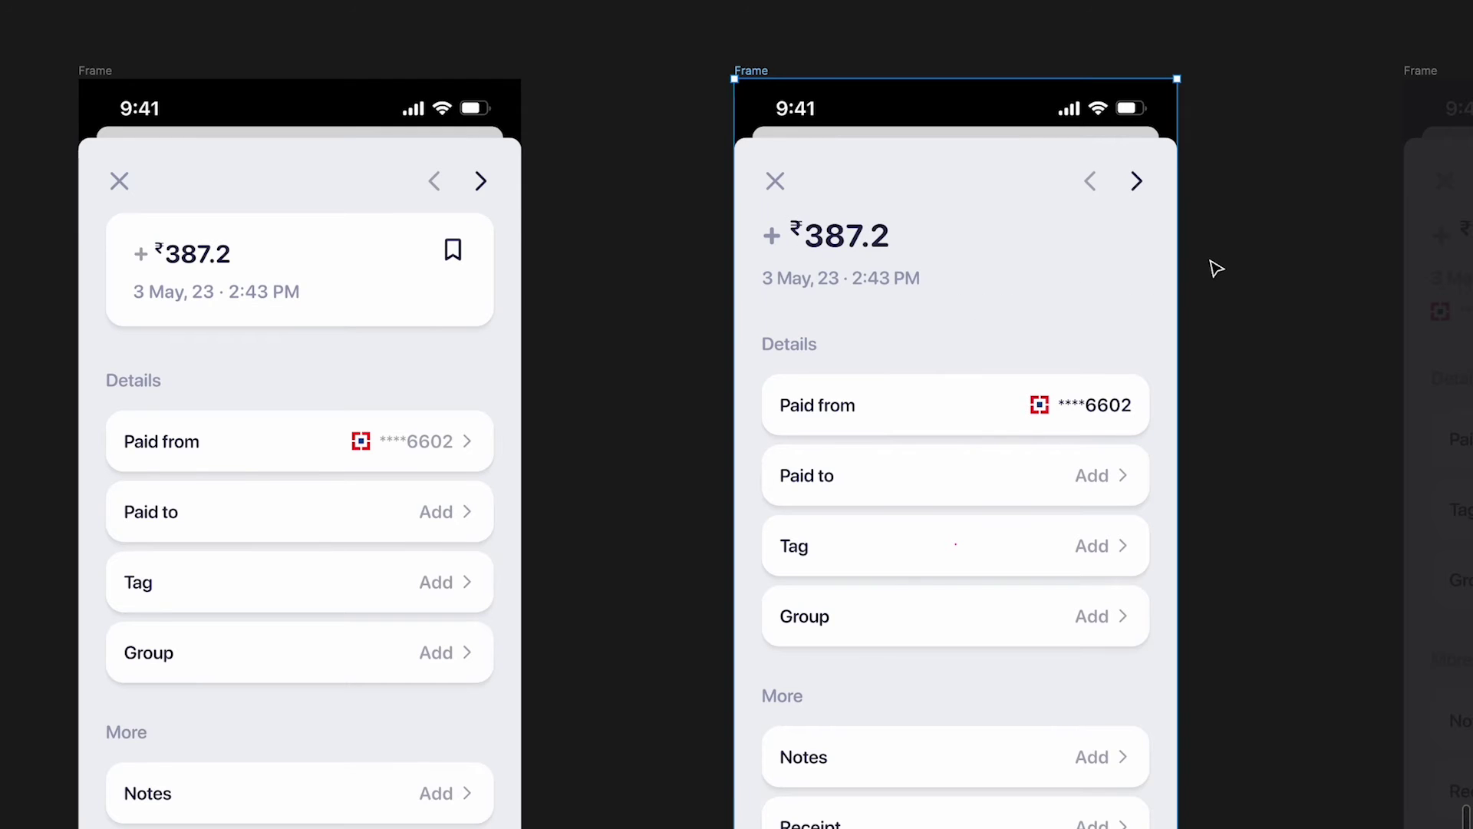
Step: Set the opacity of the following dimmed frame, which places the bank account under the date, to 100%
{"action": "scroll", "coordinate": [911, 292], "scroll_direction": "down", "scroll_amount": 2}
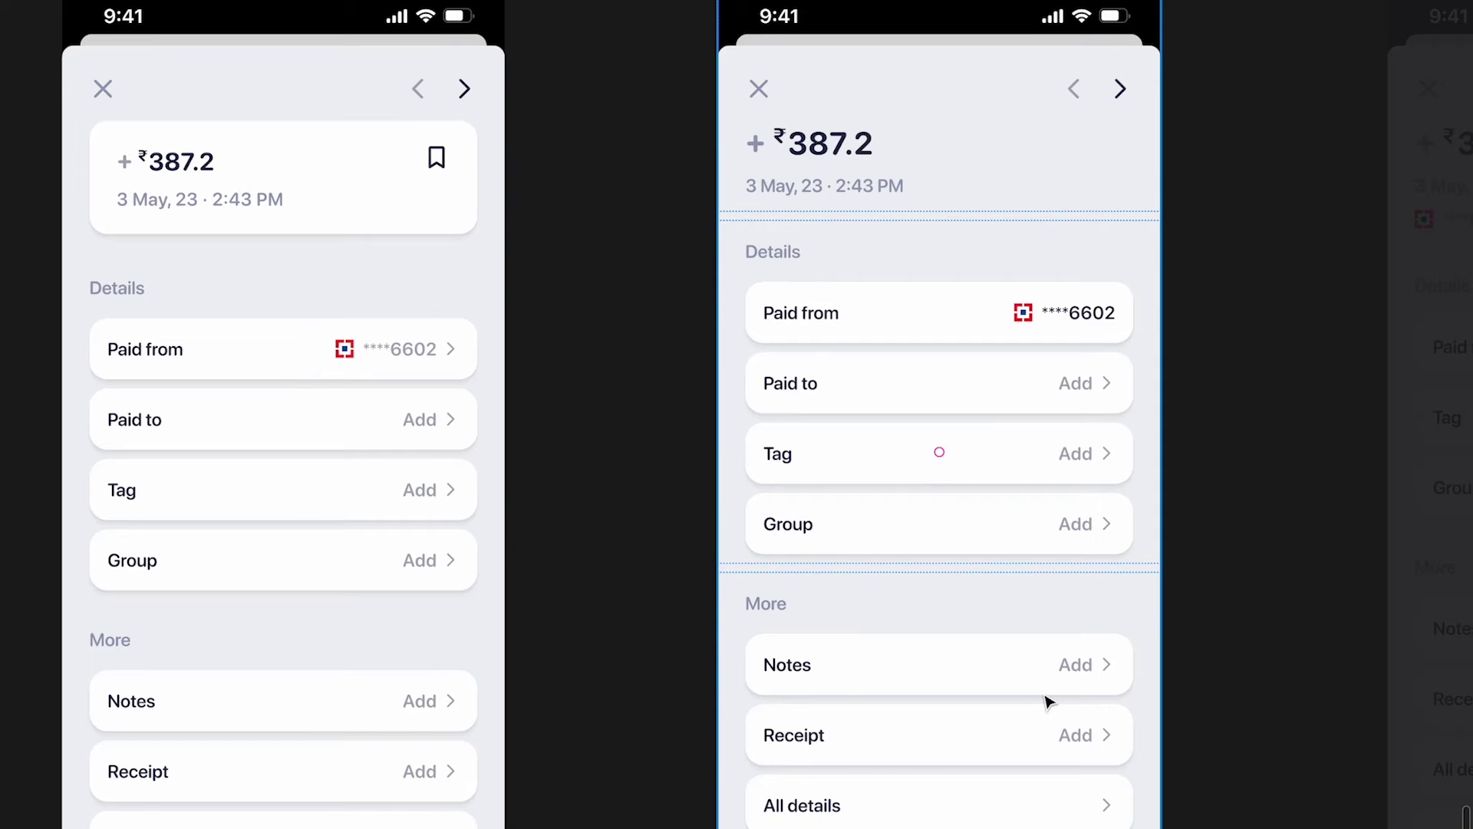
{"action": "scroll", "coordinate": [1049, 702], "scroll_direction": "down", "scroll_amount": 5}
{"action": "scroll", "coordinate": [871, 230], "scroll_direction": "right", "scroll_amount": 2}
{"action": "left_click", "coordinate": [779, 199]}
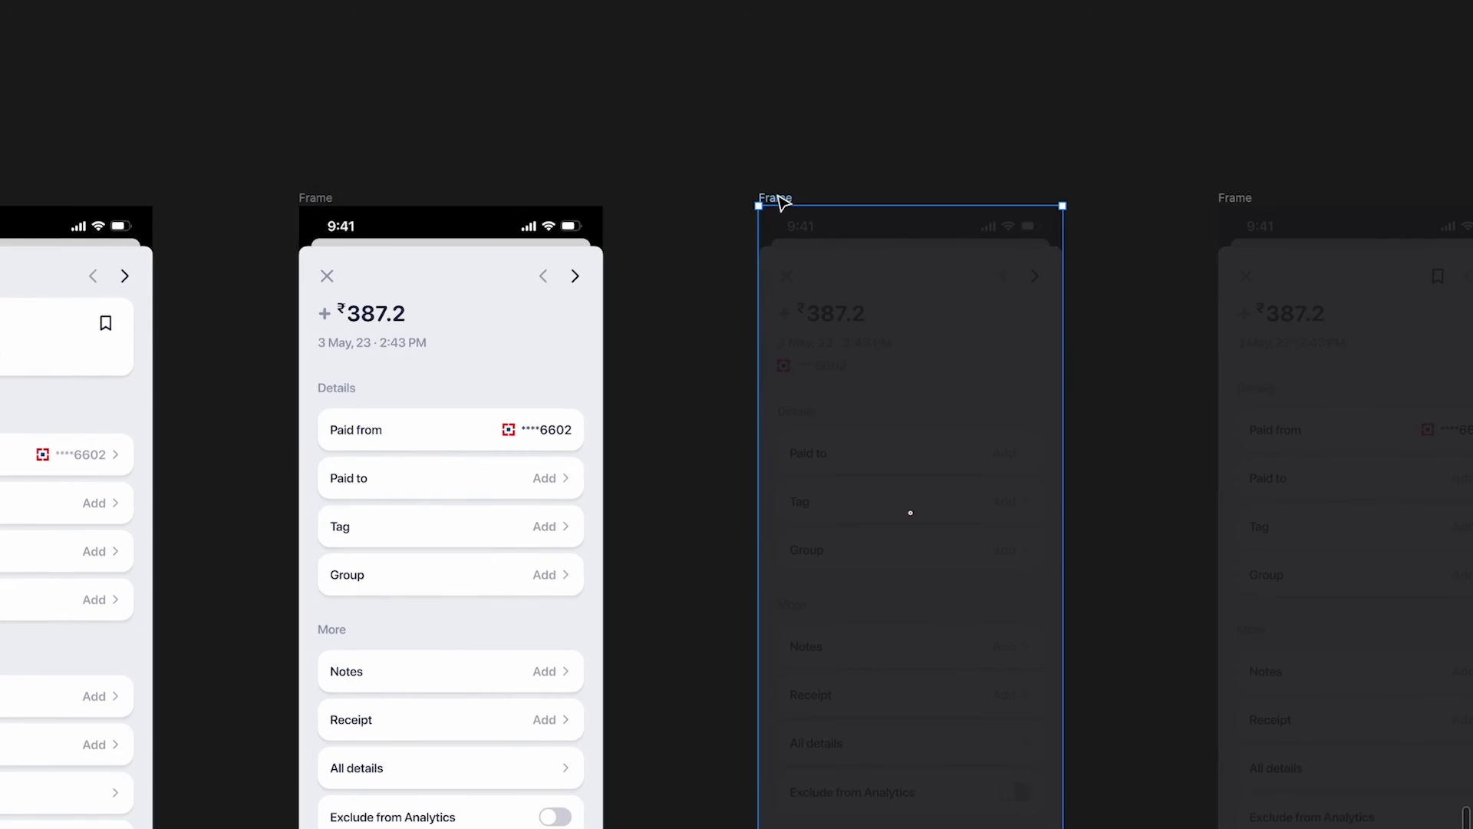
{"action": "key", "text": "shift+0"}
{"action": "scroll", "coordinate": [1126, 430], "scroll_direction": "left", "scroll_amount": 5}
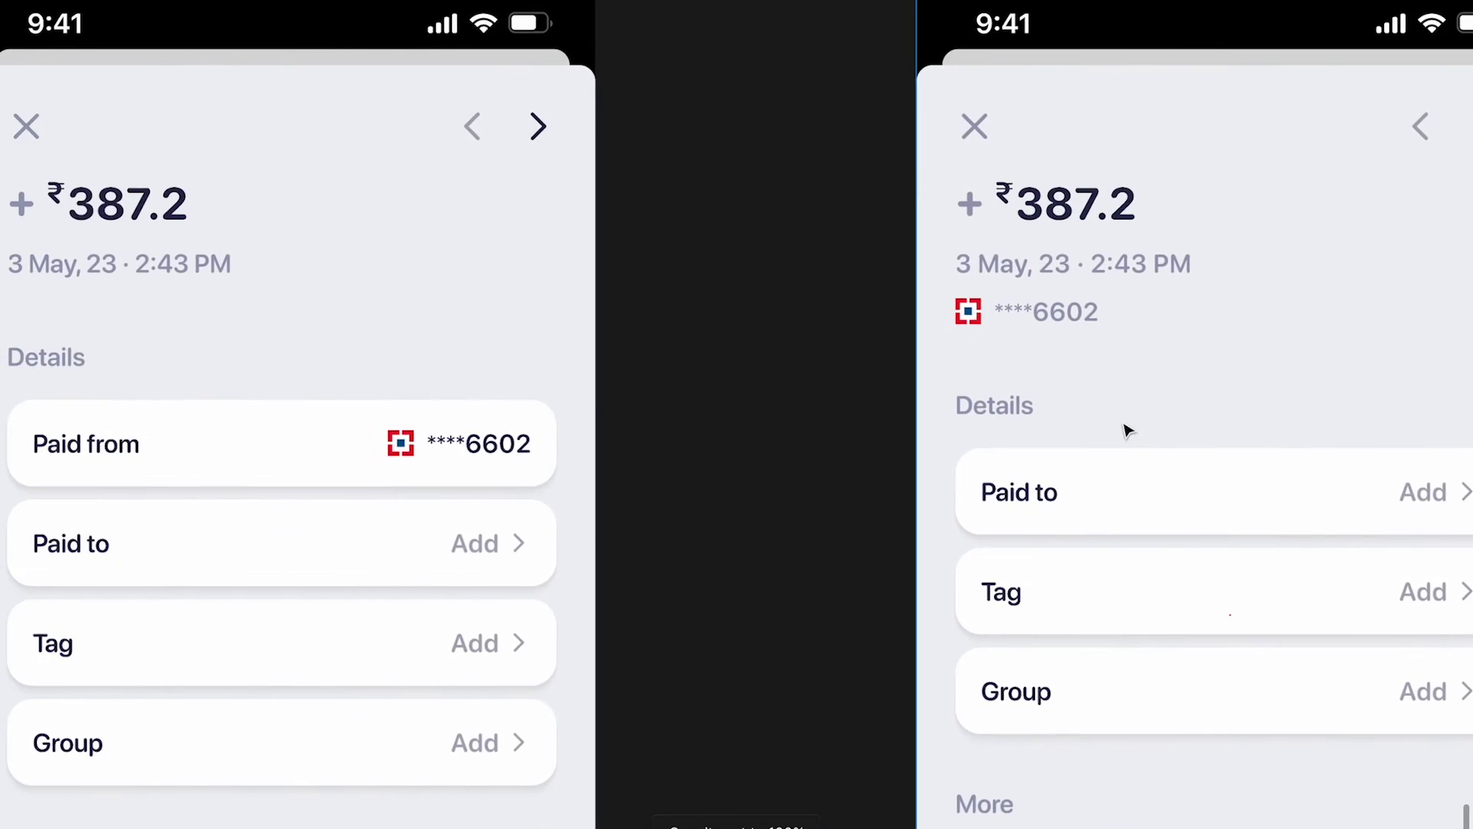
Step: Set the opacity of the next dimmed ₹387.2 frame, which has a bookmark icon beside the arrows, to 100%
{"action": "scroll", "coordinate": [1000, 323], "scroll_direction": "down", "scroll_amount": 2}
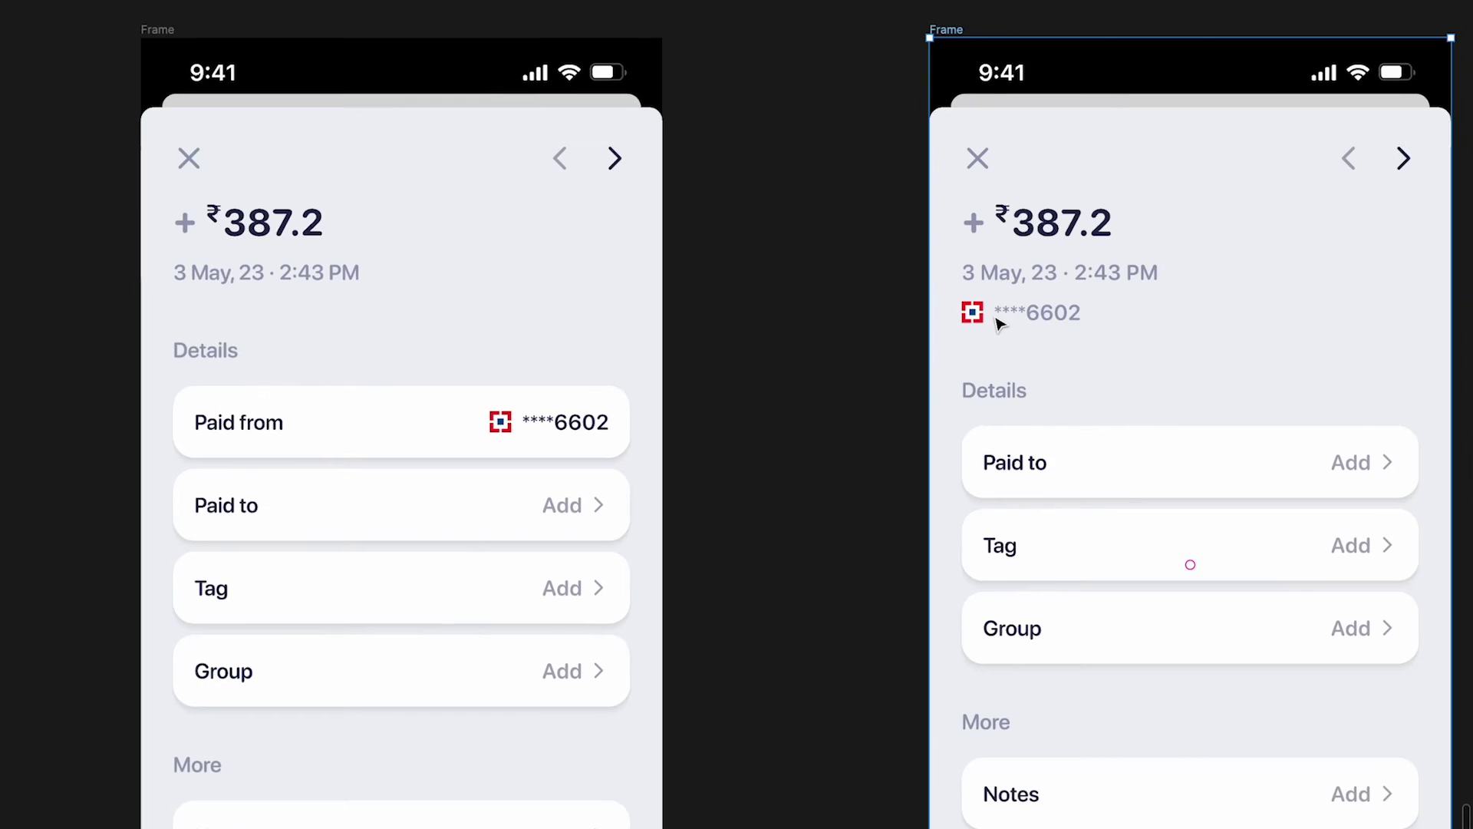
{"action": "scroll", "coordinate": [994, 326], "scroll_direction": "right", "scroll_amount": 2}
{"action": "scroll", "coordinate": [994, 326], "scroll_direction": "up", "scroll_amount": 1}
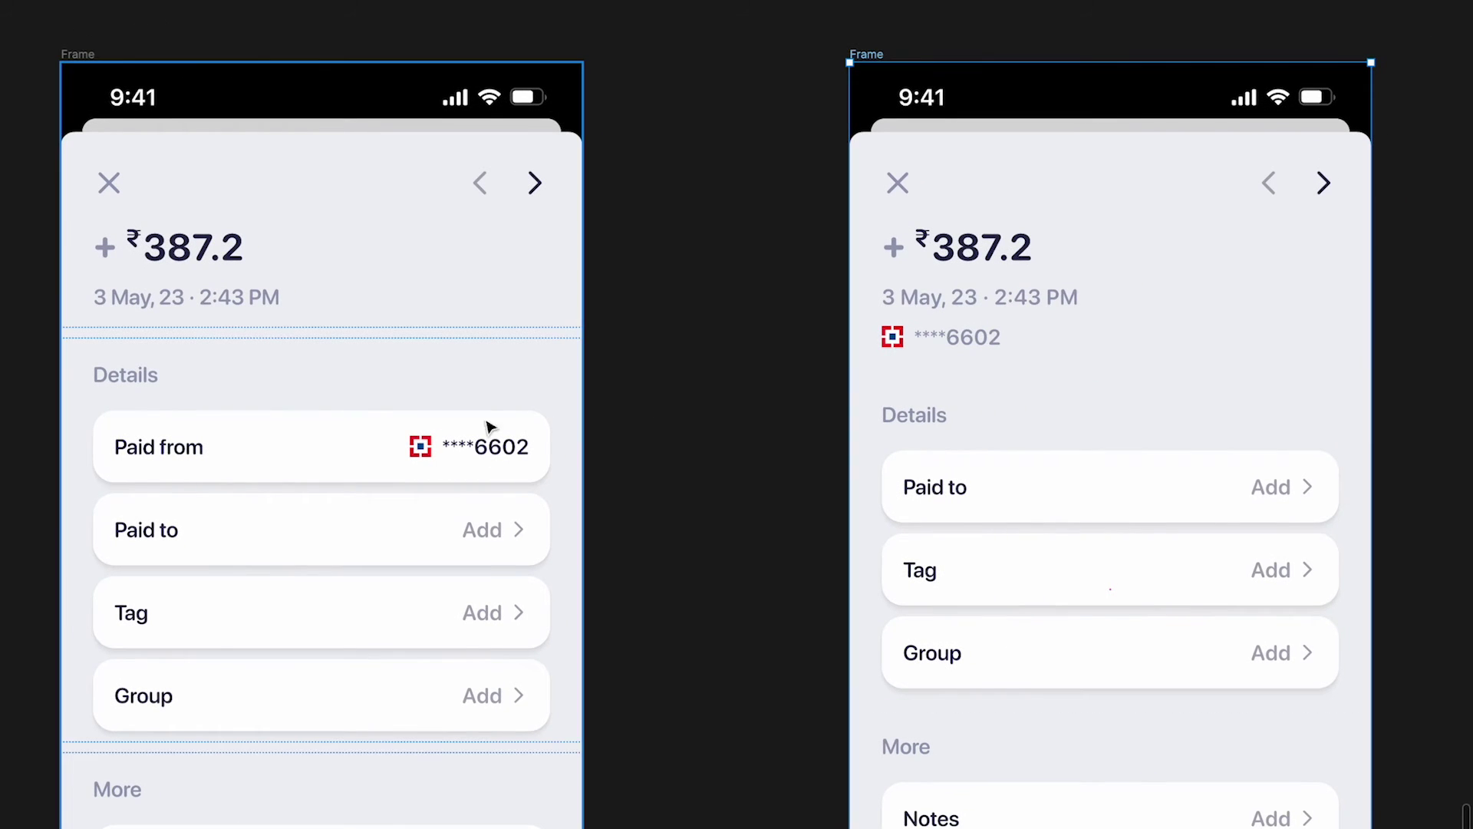
{"action": "scroll", "coordinate": [1148, 405], "scroll_direction": "right", "scroll_amount": 1}
{"action": "scroll", "coordinate": [1148, 404], "scroll_direction": "down", "scroll_amount": 2}
{"action": "scroll", "coordinate": [1148, 404], "scroll_direction": "right", "scroll_amount": 5}
{"action": "scroll", "coordinate": [981, 119], "scroll_direction": "right", "scroll_amount": 3}
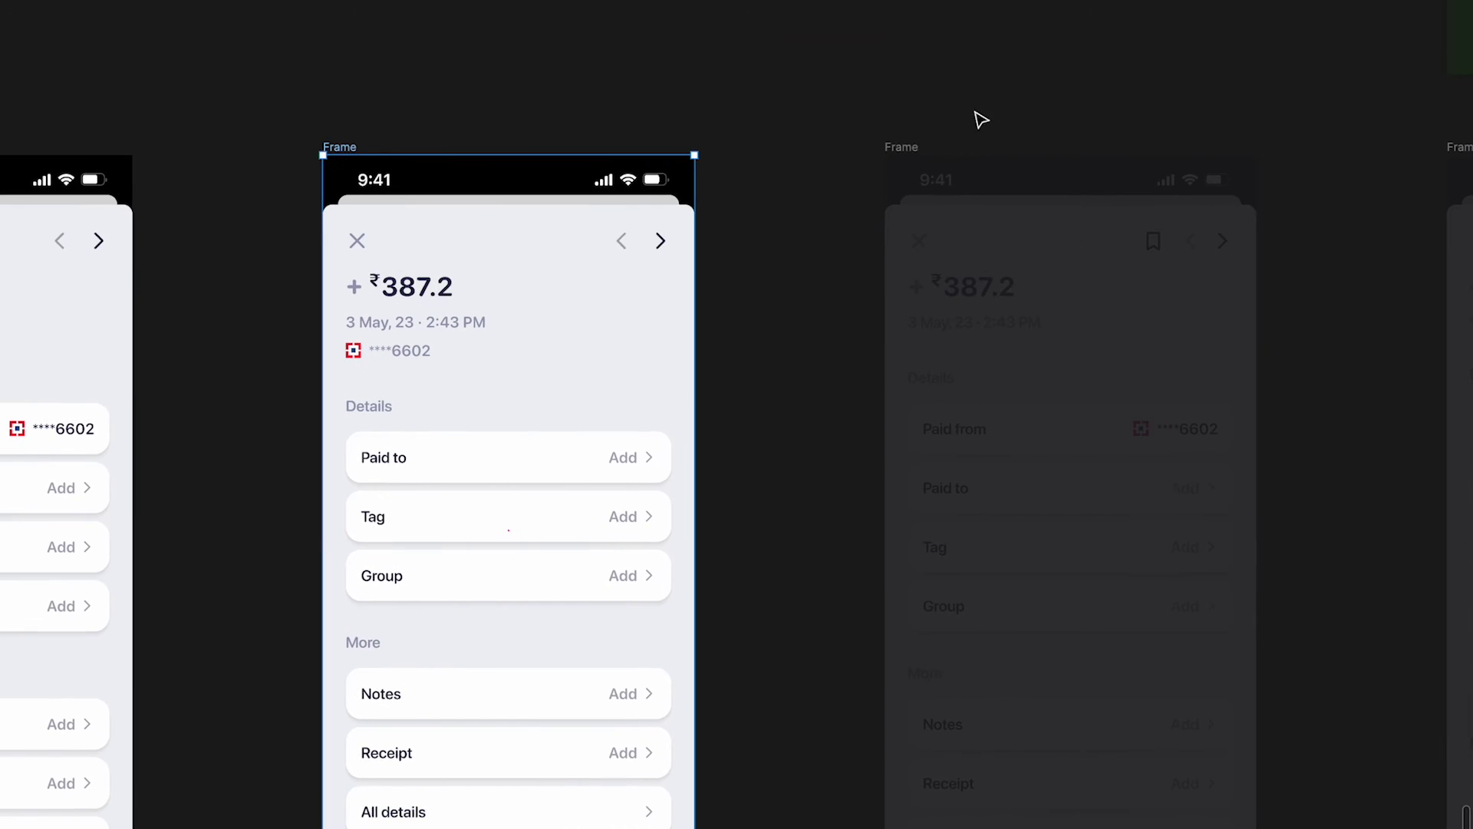
{"action": "left_click", "coordinate": [902, 148]}
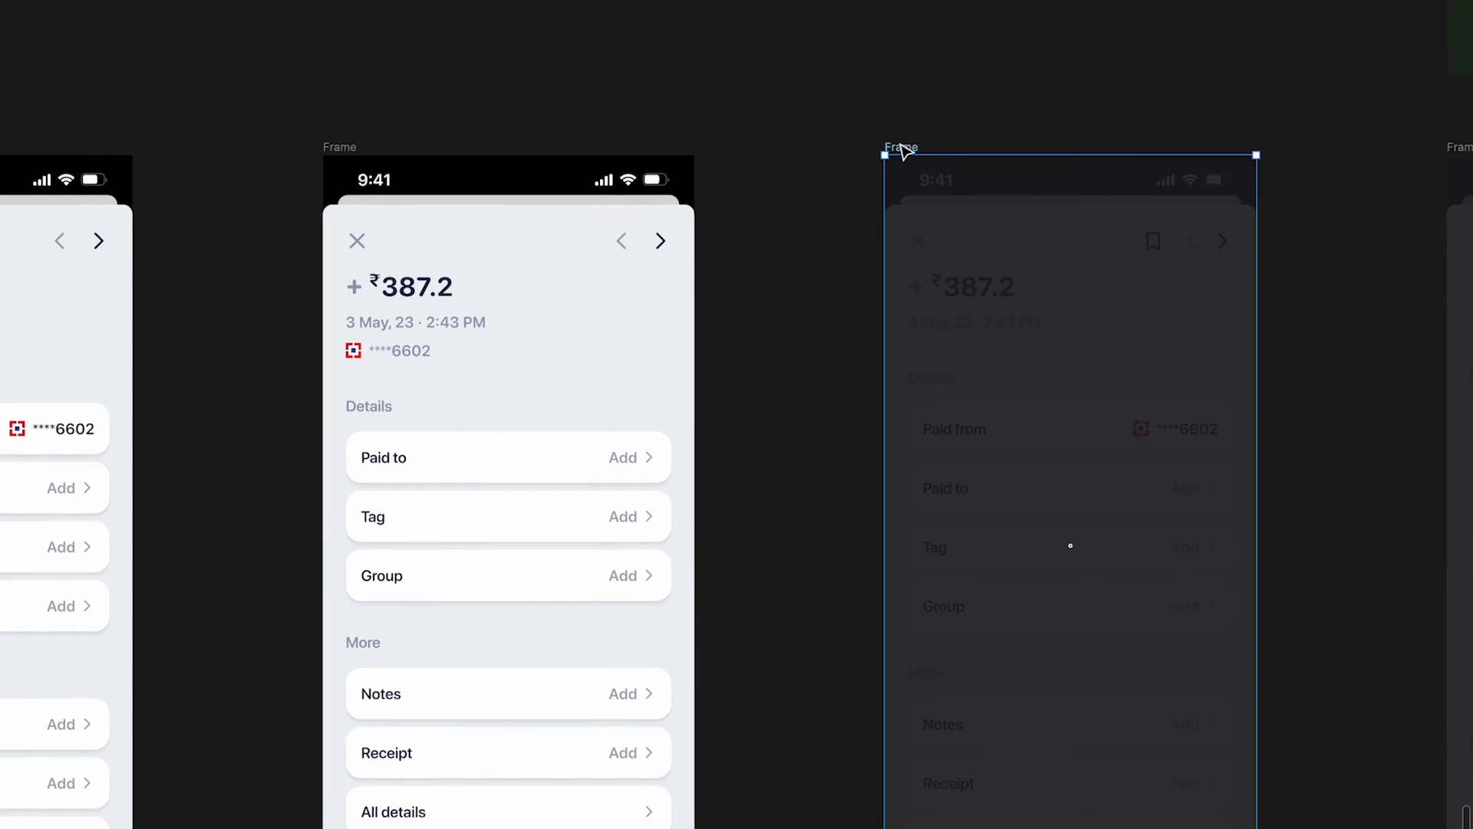
{"action": "scroll", "coordinate": [1056, 427], "scroll_direction": "up", "scroll_amount": 4}
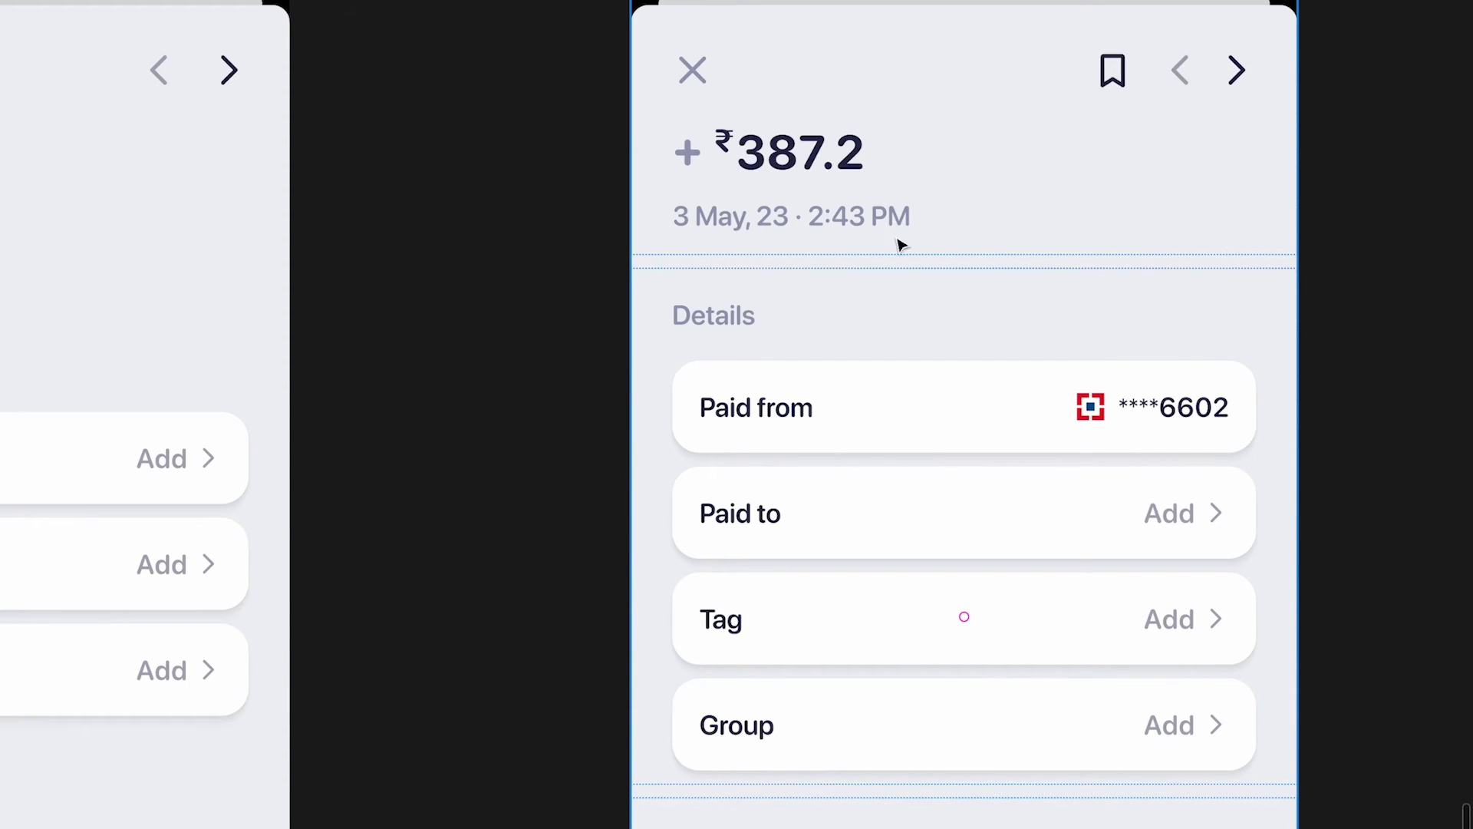
Step: Set the opacity of the last dimmed frame, showing ₹15,000, and of the green rectangle above it to 100%
{"action": "scroll", "coordinate": [902, 244], "scroll_direction": "down", "scroll_amount": 5}
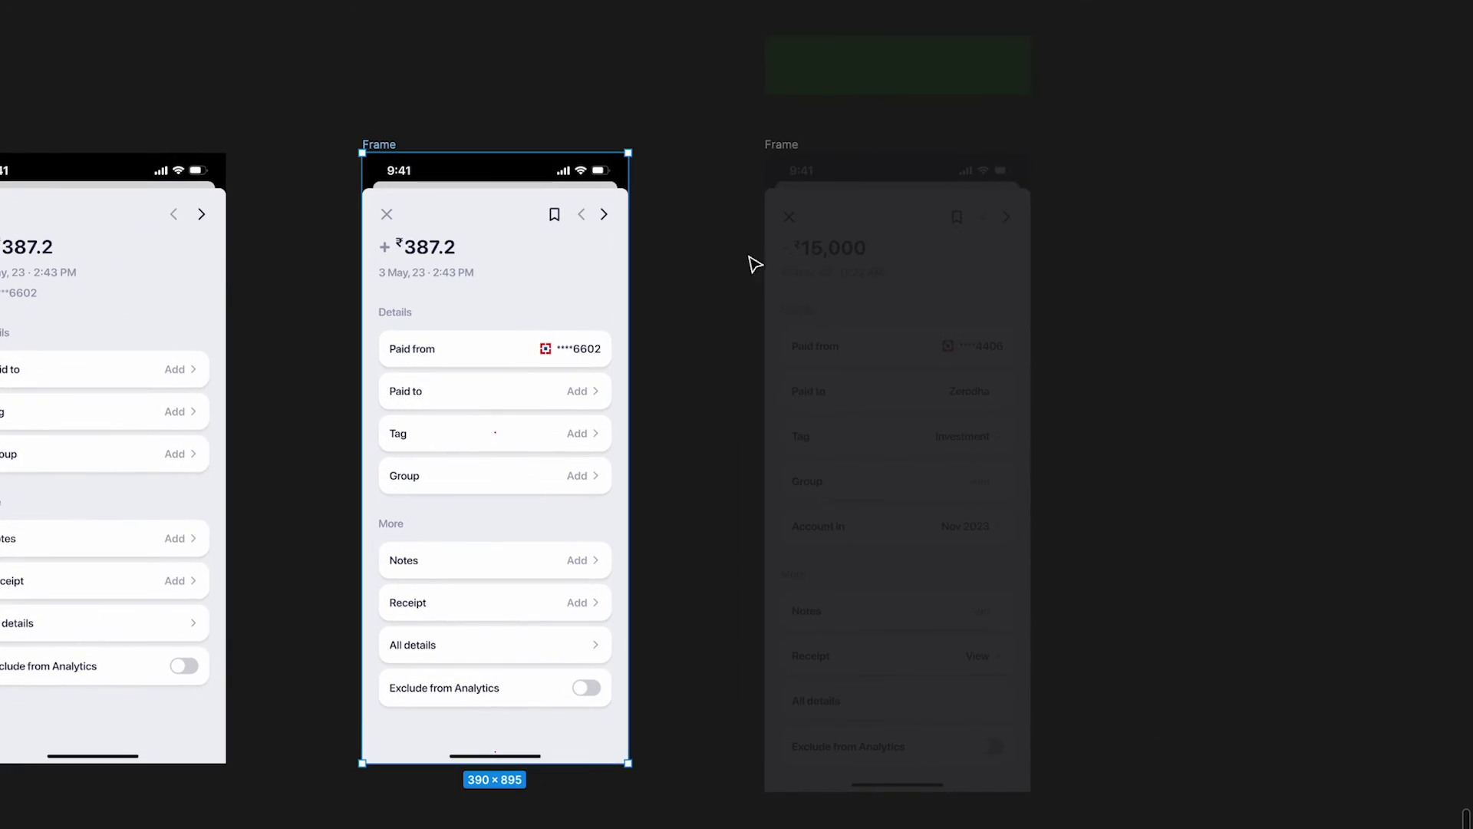
{"action": "left_click", "coordinate": [783, 145]}
{"action": "scroll", "coordinate": [937, 156], "scroll_direction": "up", "scroll_amount": 3}
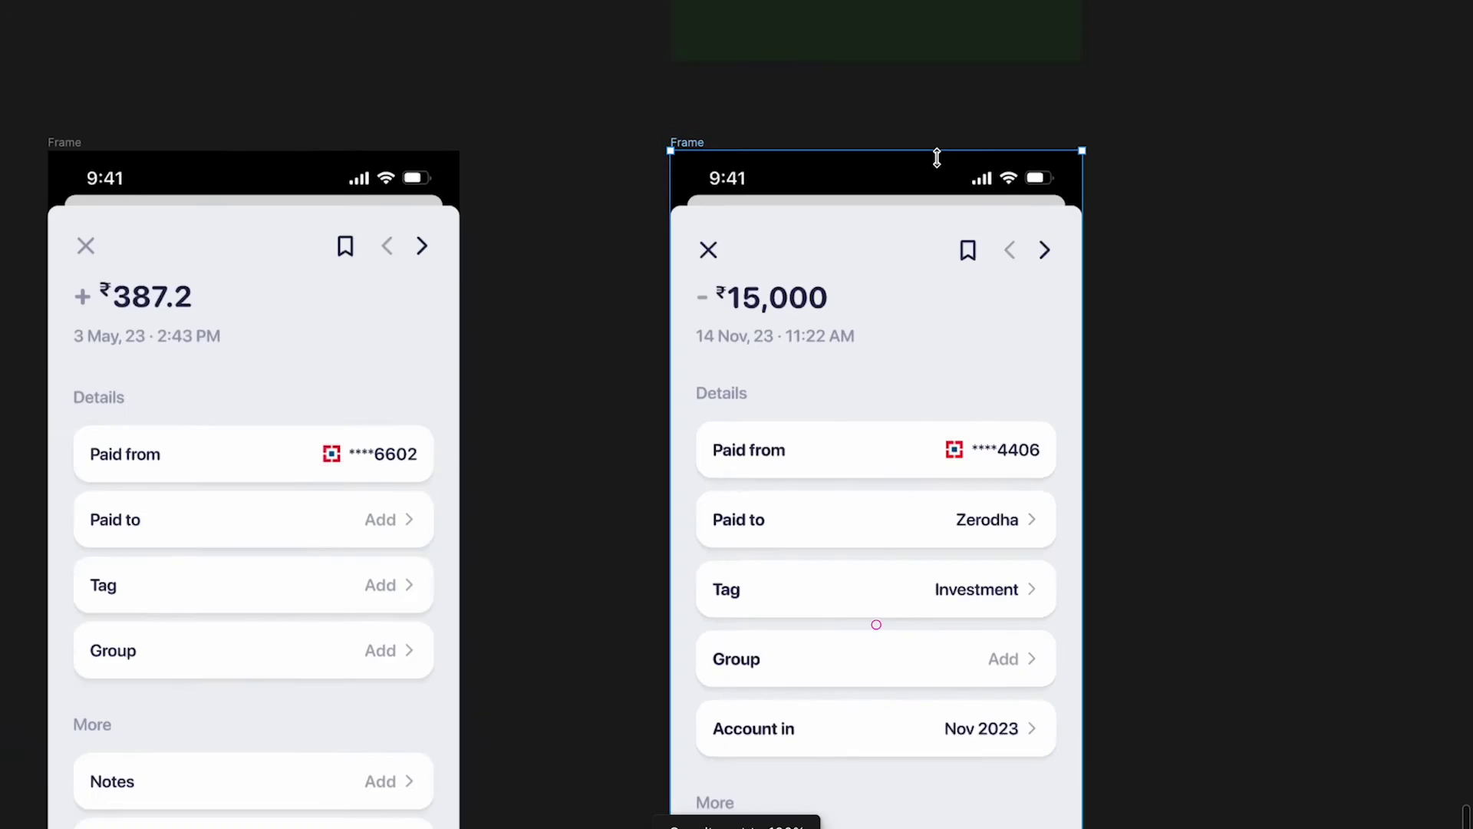
{"action": "scroll", "coordinate": [937, 156], "scroll_direction": "up", "scroll_amount": 2}
{"action": "left_click", "coordinate": [885, 92]}
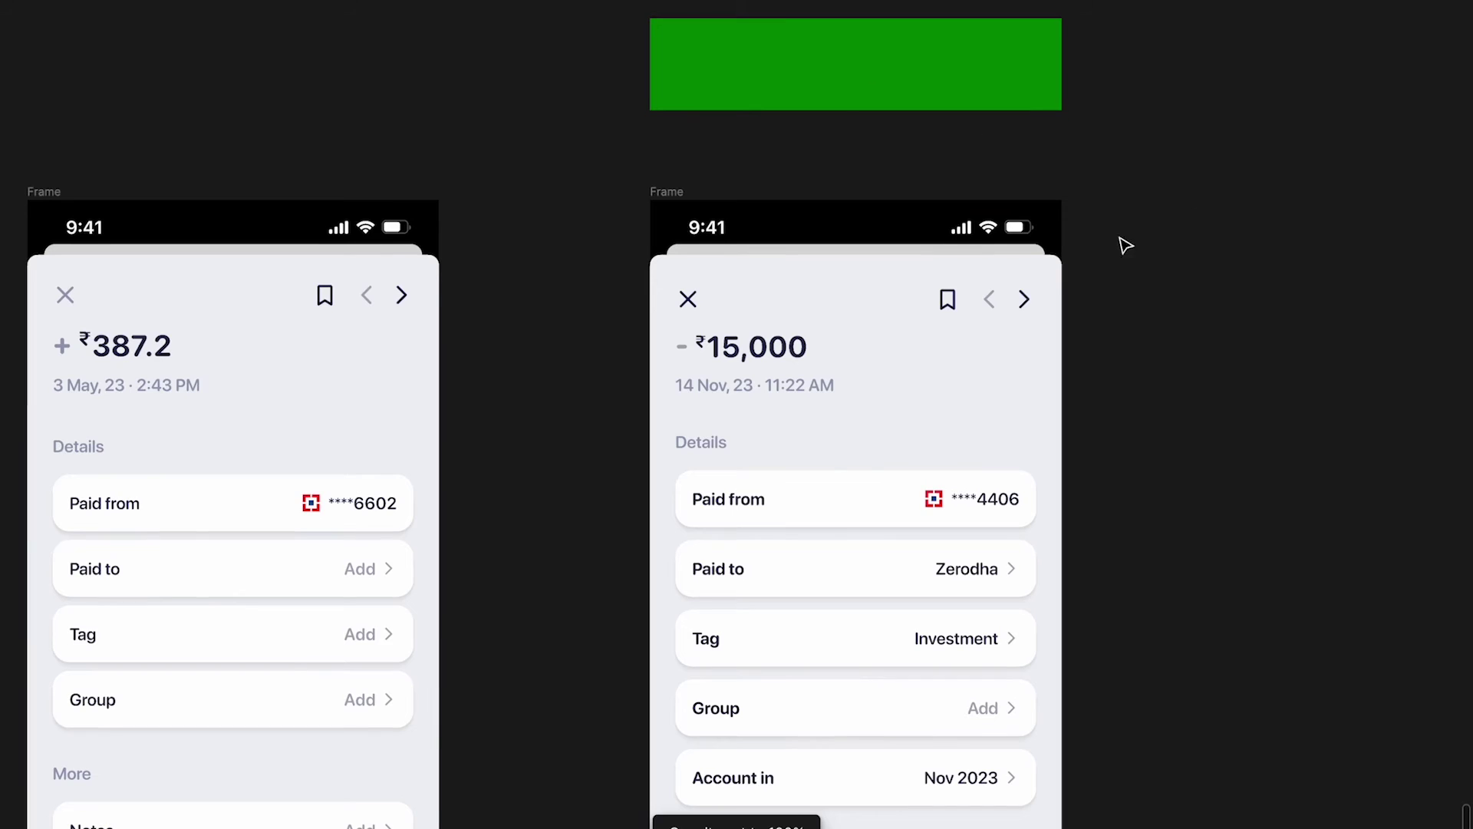
Step: Examine the ₹15,000 frame's amount, date and header icons against the neighbouring ₹387.2 iteration
{"action": "scroll", "coordinate": [690, 369], "scroll_direction": "up", "scroll_amount": 1}
{"action": "scroll", "coordinate": [655, 362], "scroll_direction": "up", "scroll_amount": 3}
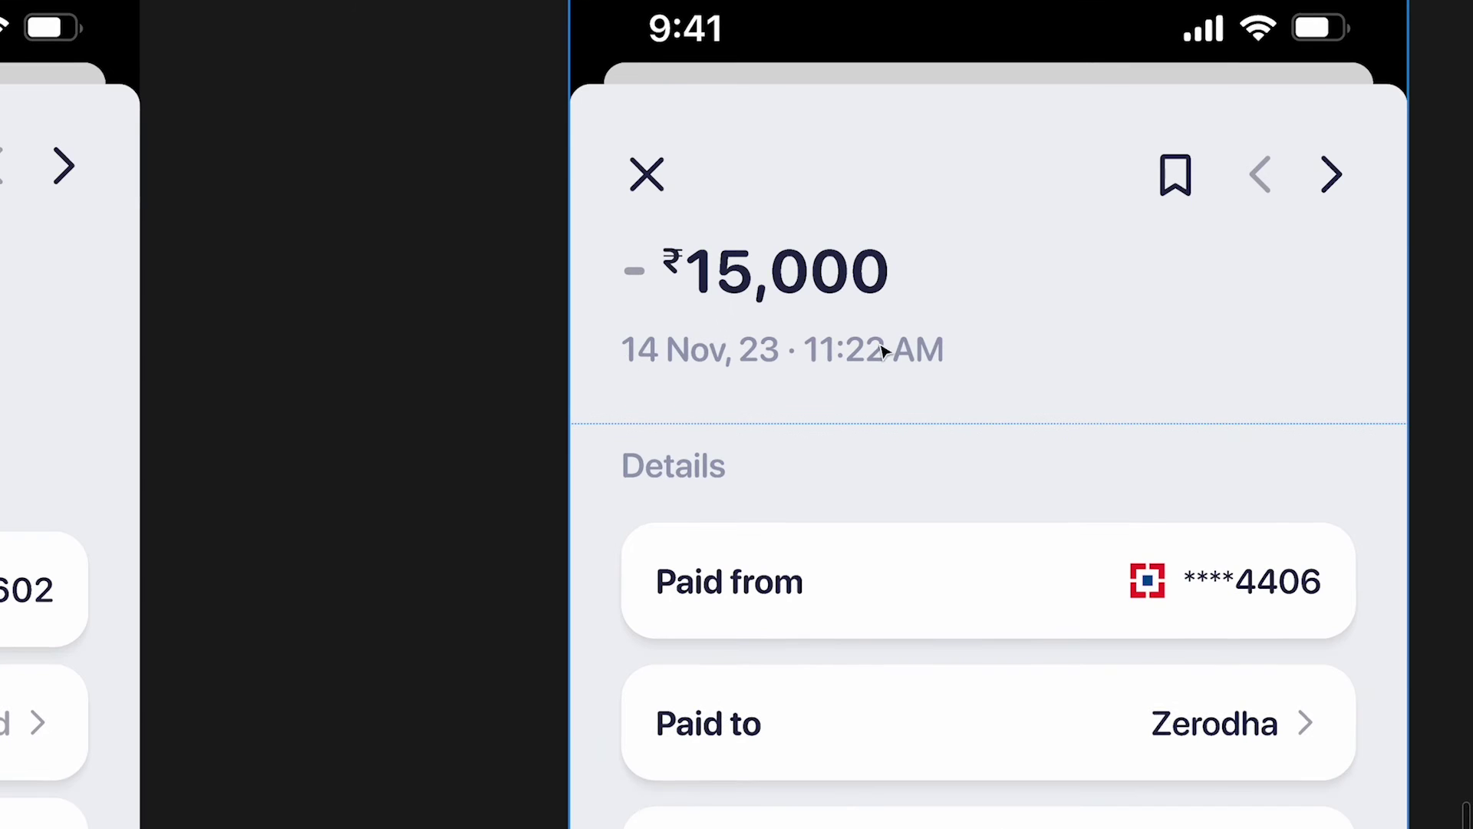
{"action": "scroll", "coordinate": [882, 352], "scroll_direction": "down", "scroll_amount": 3}
{"action": "scroll", "coordinate": [881, 351], "scroll_direction": "left", "scroll_amount": 5}
{"action": "scroll", "coordinate": [783, 365], "scroll_direction": "right", "scroll_amount": 5}
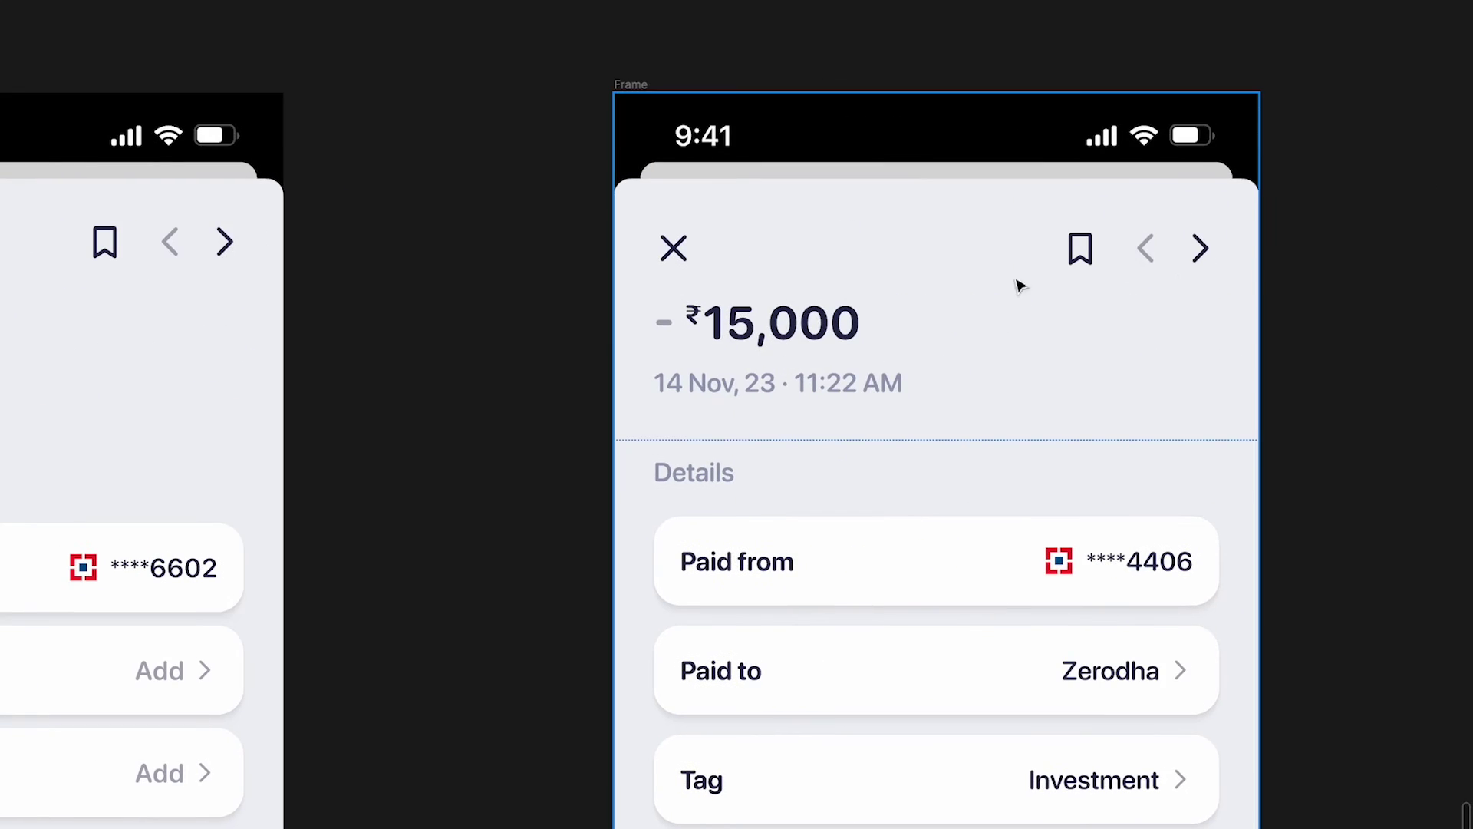
{"action": "scroll", "coordinate": [1089, 323], "scroll_direction": "down", "scroll_amount": 4}
{"action": "scroll", "coordinate": [1099, 322], "scroll_direction": "left", "scroll_amount": 1}
{"action": "scroll", "coordinate": [1226, 327], "scroll_direction": "down", "scroll_amount": 1}
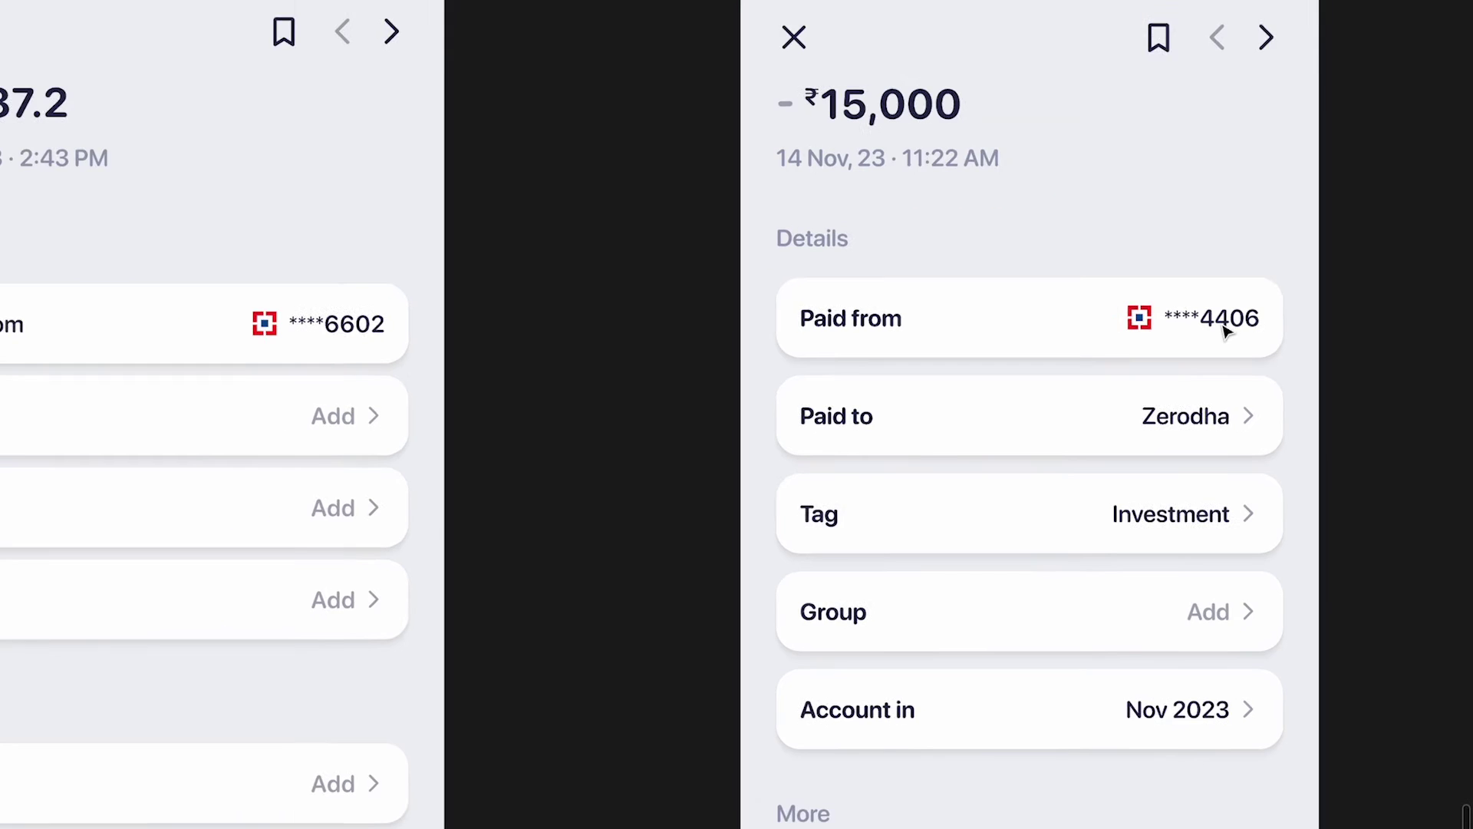
Step: Examine the Details rows of the ₹15,000 frame: Paid from, Paid to, Tag, Group and Account in
{"action": "scroll", "coordinate": [1197, 331], "scroll_direction": "down", "scroll_amount": 2}
{"action": "scroll", "coordinate": [1197, 331], "scroll_direction": "left", "scroll_amount": 1}
{"action": "scroll", "coordinate": [1228, 349], "scroll_direction": "right", "scroll_amount": 2}
{"action": "scroll", "coordinate": [1228, 349], "scroll_direction": "down", "scroll_amount": 1}
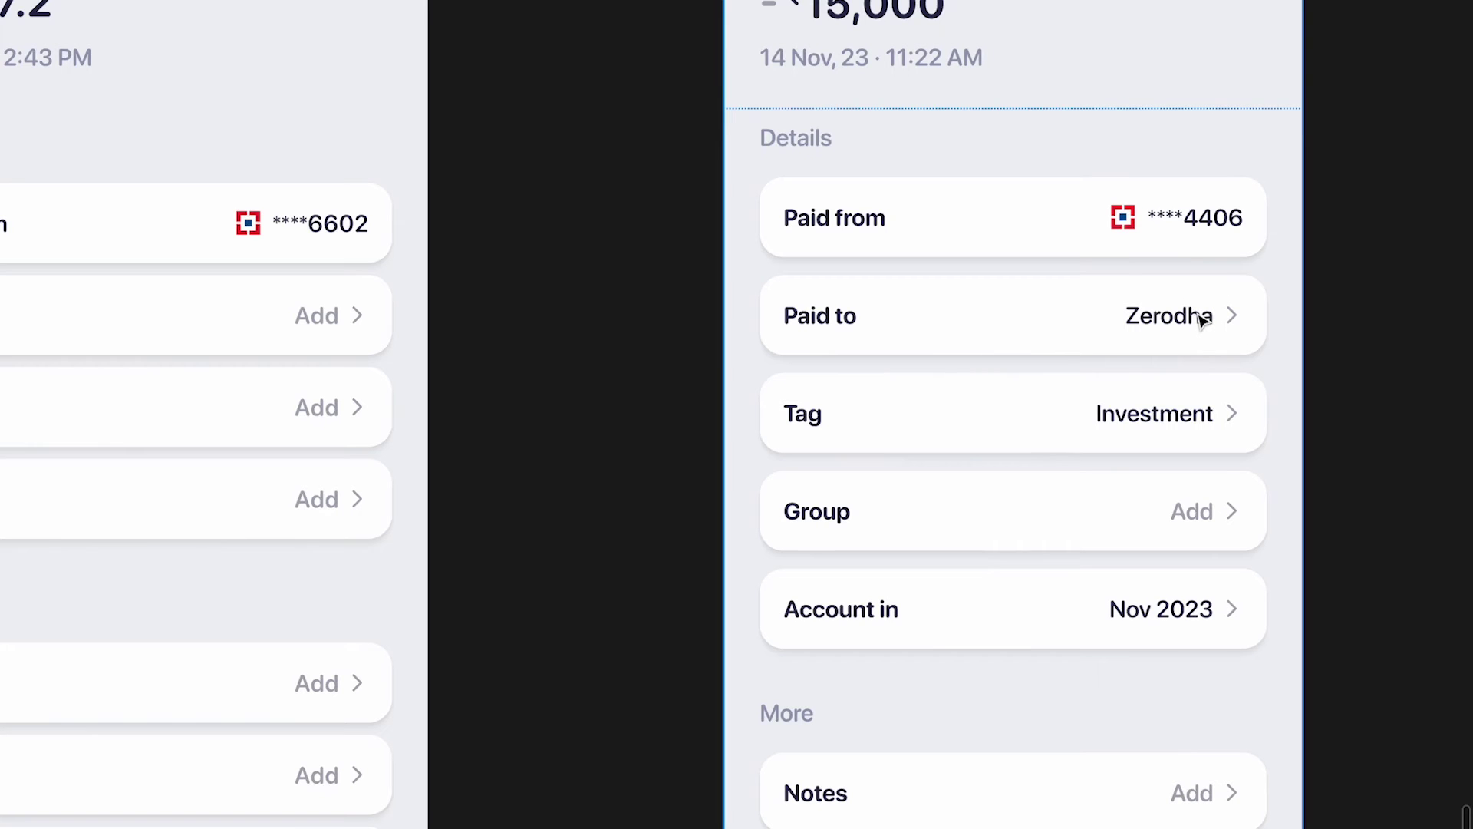
{"action": "scroll", "coordinate": [1203, 319], "scroll_direction": "right", "scroll_amount": 2}
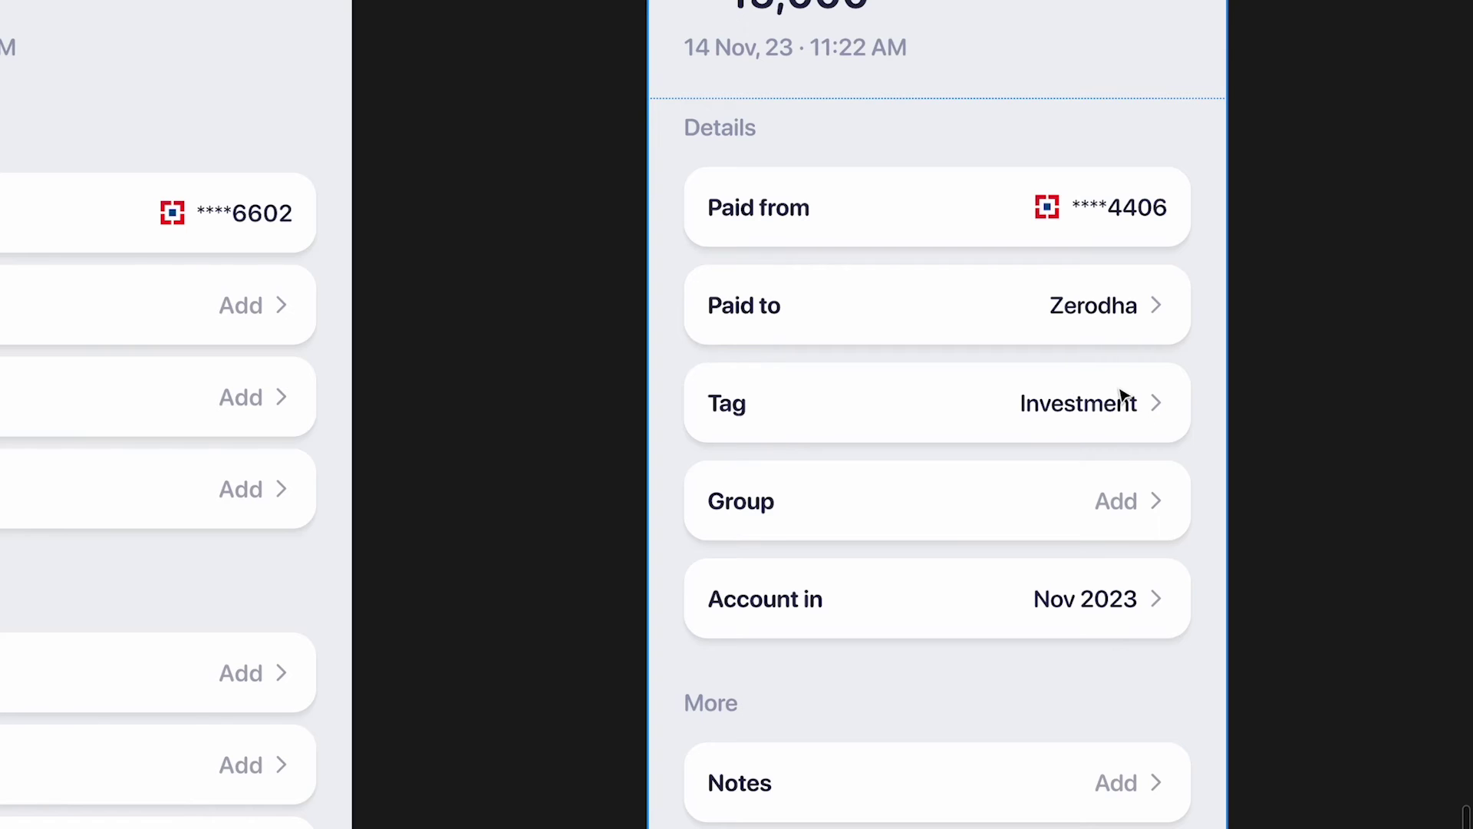
{"action": "scroll", "coordinate": [1122, 396], "scroll_direction": "down", "scroll_amount": 1}
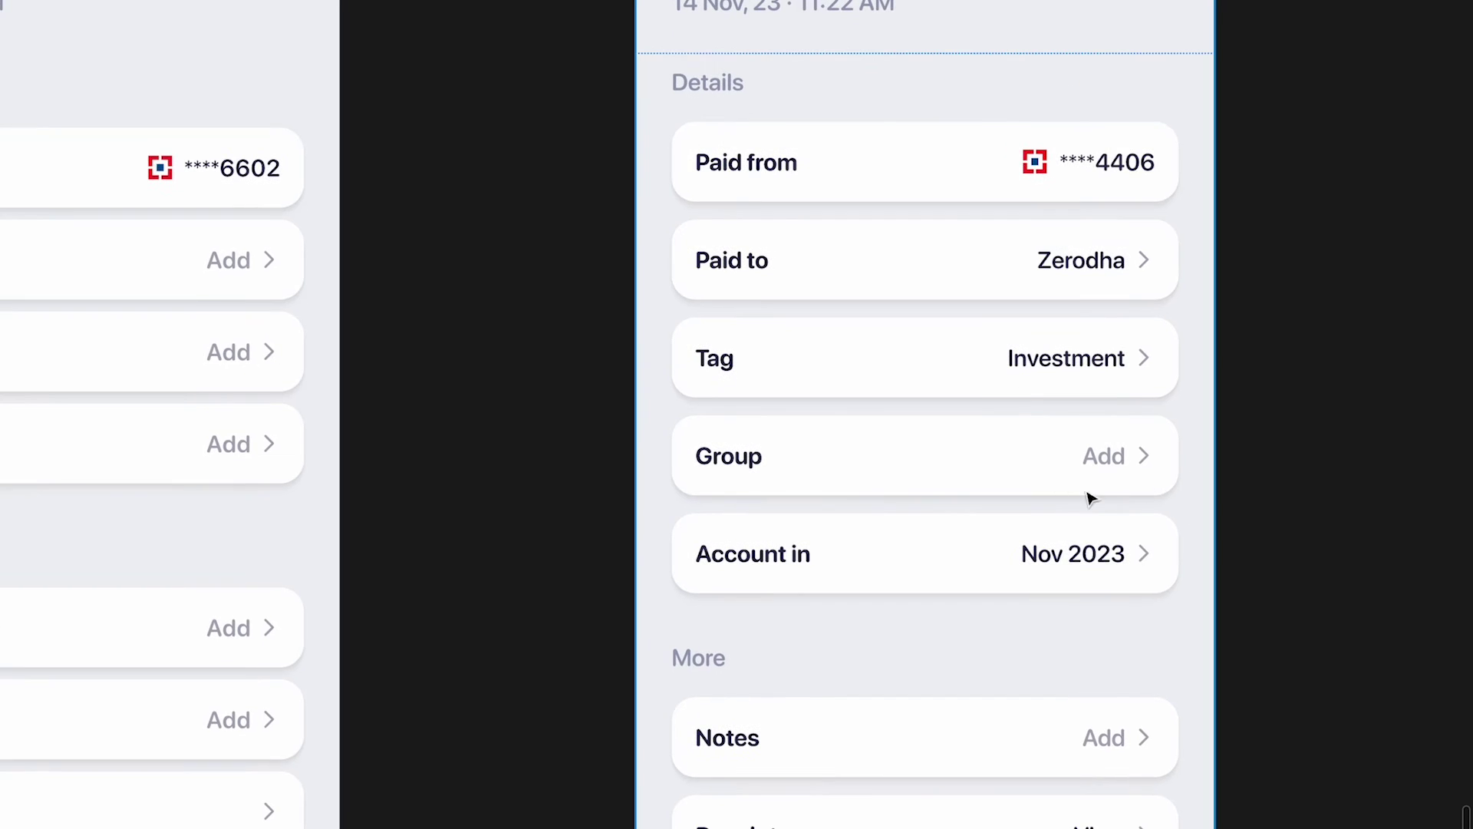
{"action": "scroll", "coordinate": [1134, 424], "scroll_direction": "down", "scroll_amount": 2}
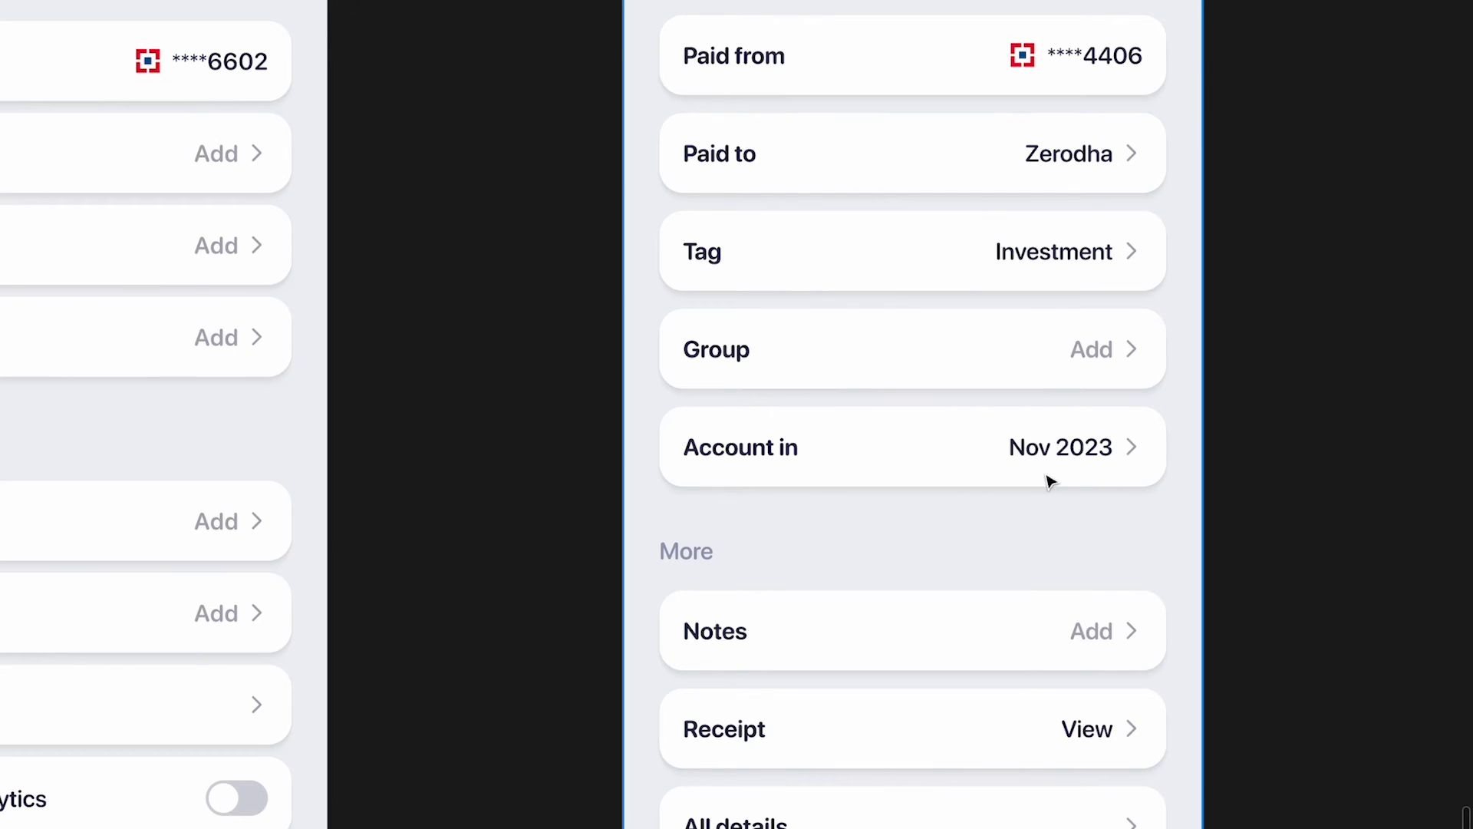
{"action": "scroll", "coordinate": [1050, 481], "scroll_direction": "up", "scroll_amount": 3}
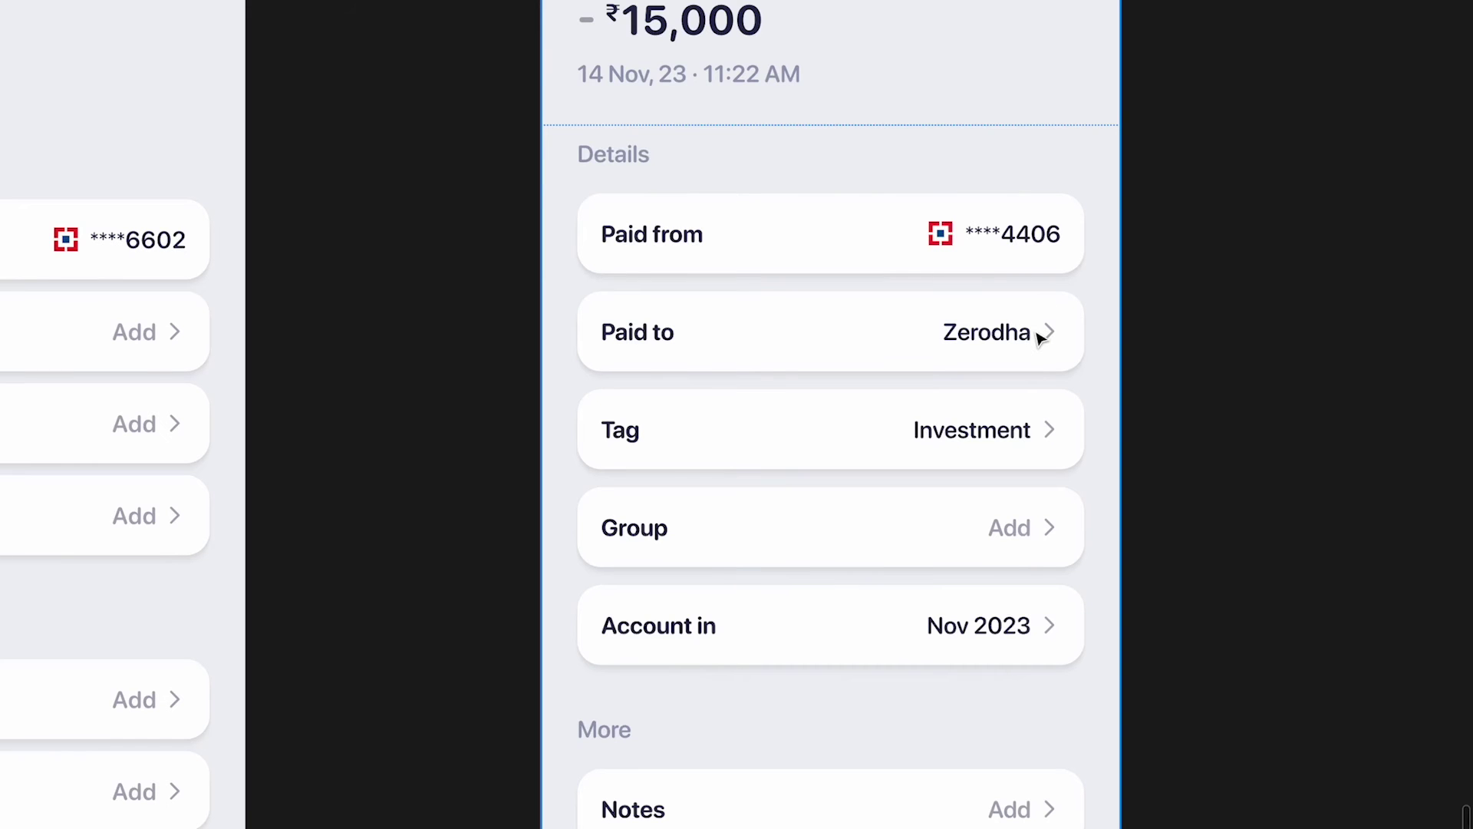
{"action": "scroll", "coordinate": [1041, 338], "scroll_direction": "down", "scroll_amount": 1}
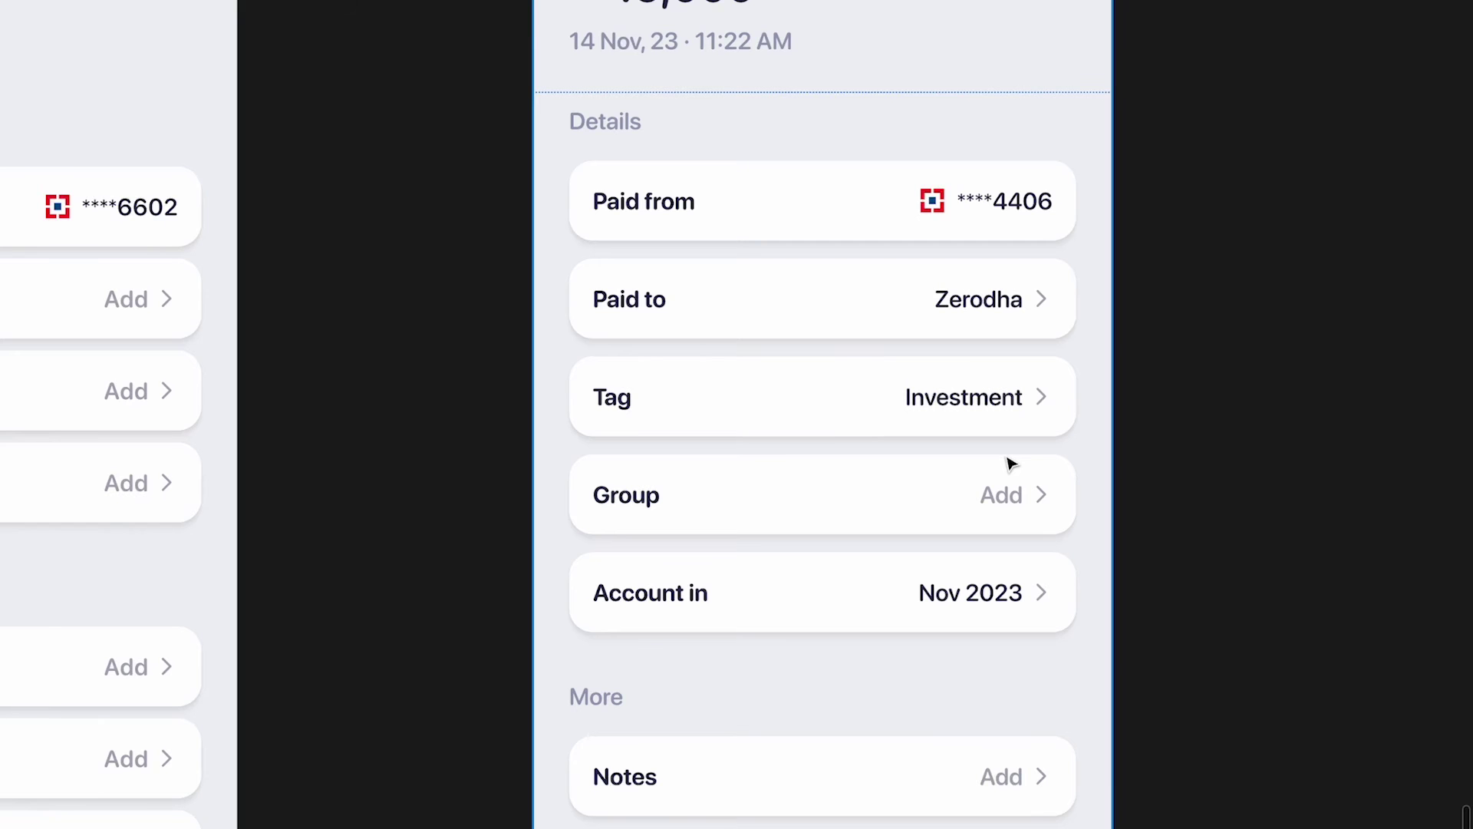
Step: Examine the ₹15,000 frame's More rows from Notes to Exclude from Analytics, and review its header and Details again
{"action": "scroll", "coordinate": [1010, 463], "scroll_direction": "down", "scroll_amount": 5}
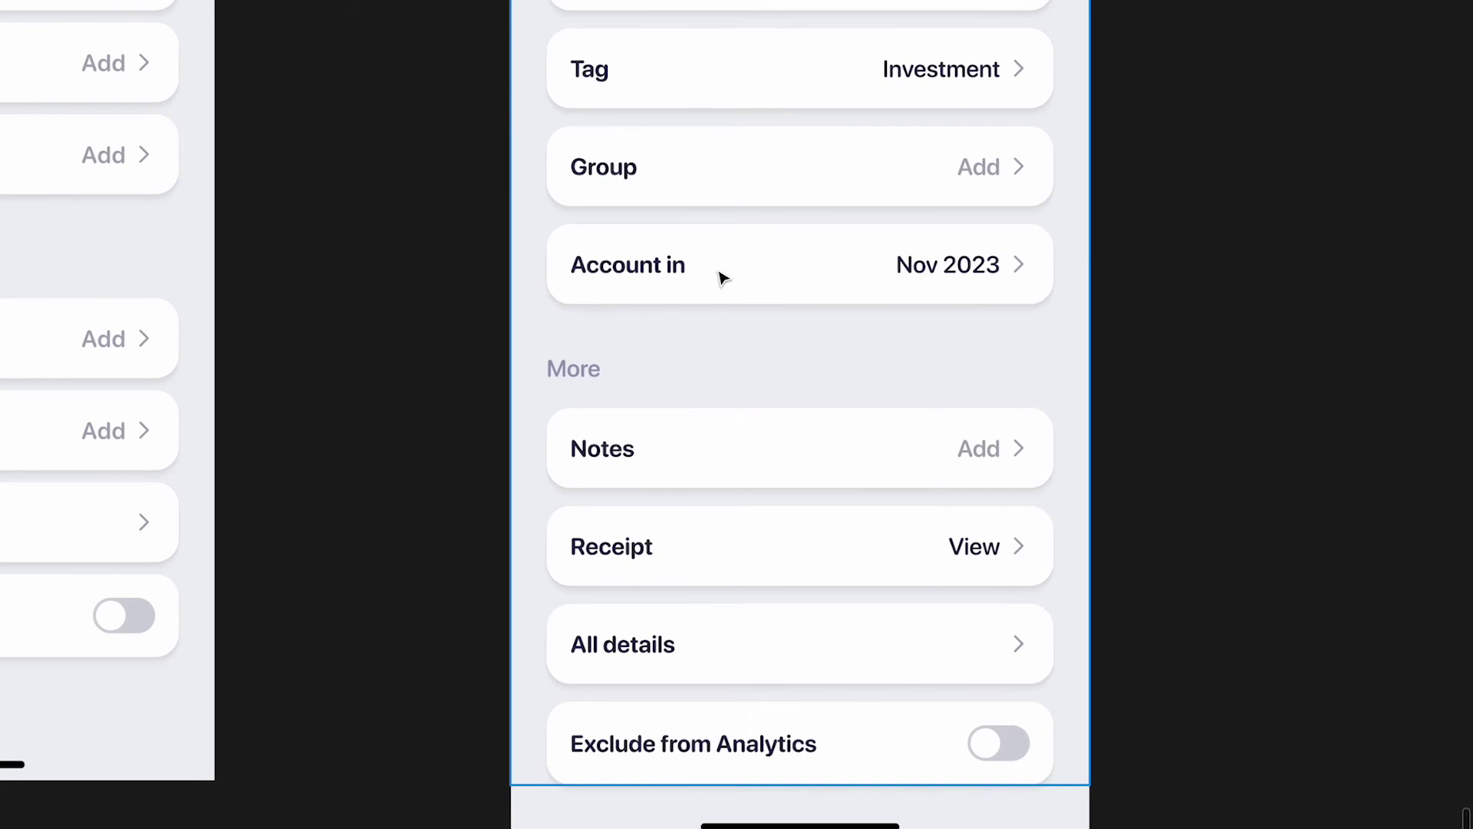
{"action": "scroll", "coordinate": [721, 276], "scroll_direction": "up", "scroll_amount": 1}
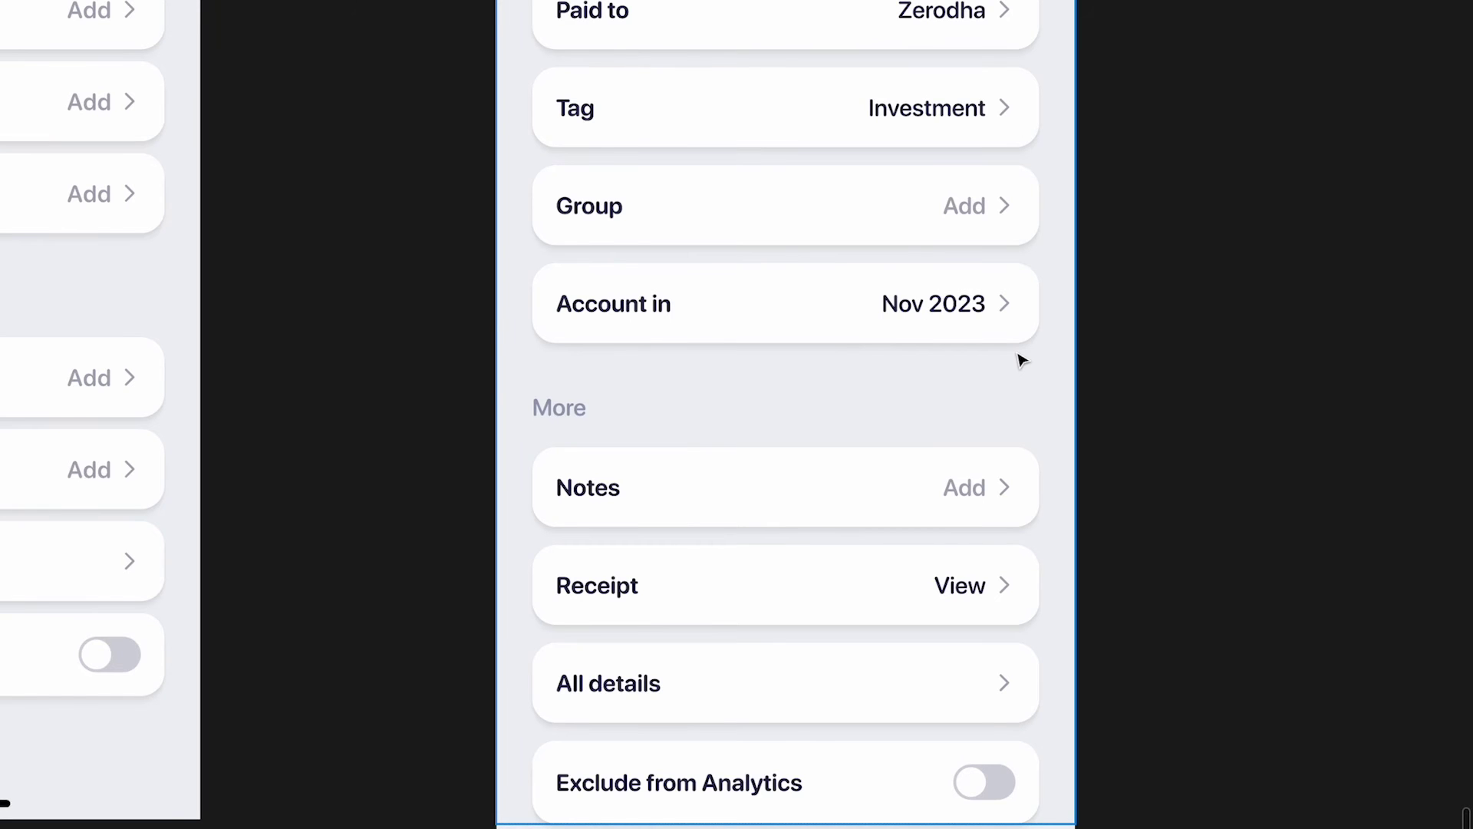
{"action": "scroll", "coordinate": [1020, 361], "scroll_direction": "up", "scroll_amount": 4}
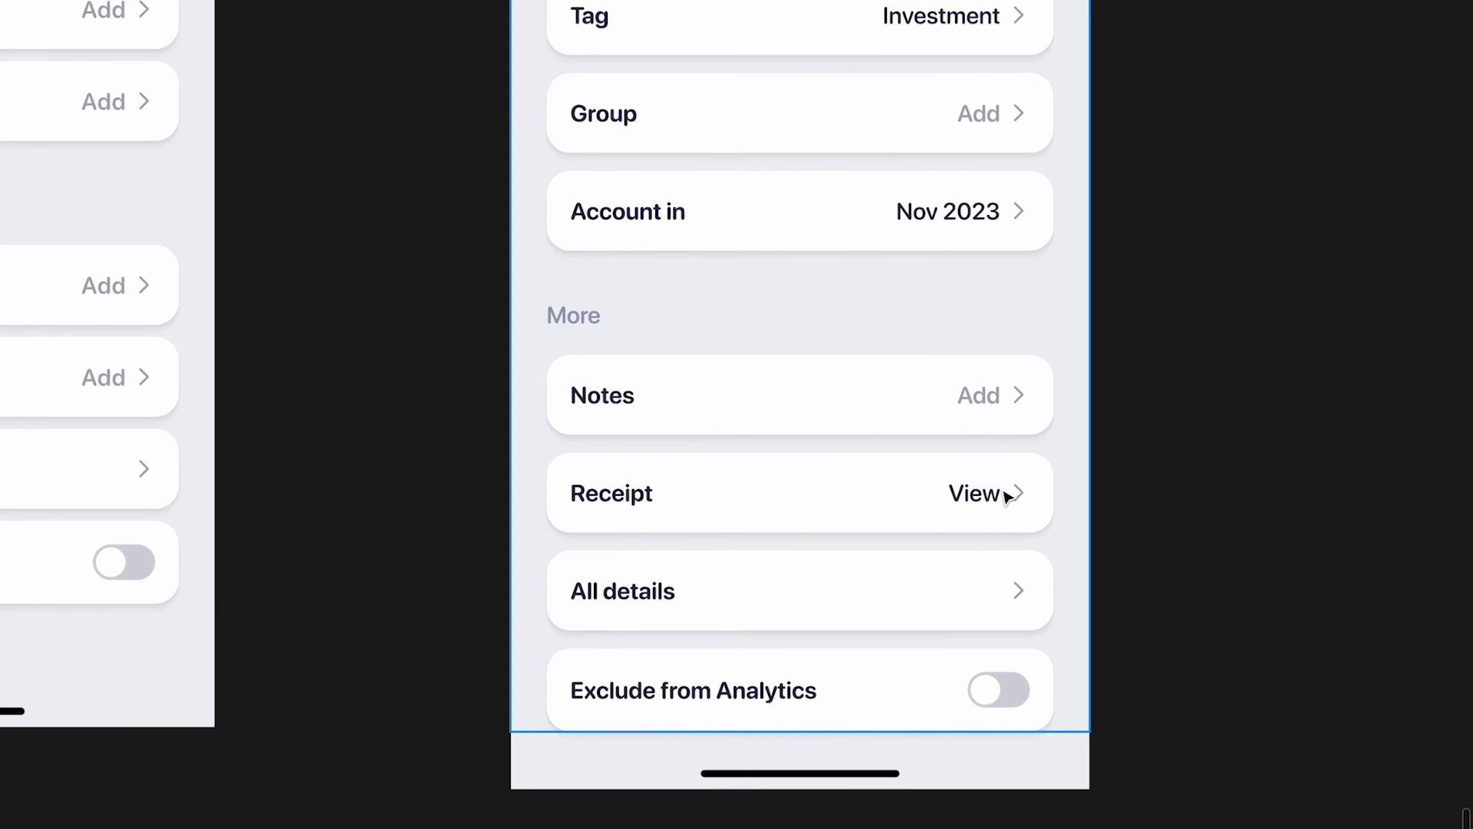
{"action": "scroll", "coordinate": [1008, 496], "scroll_direction": "down", "scroll_amount": 2}
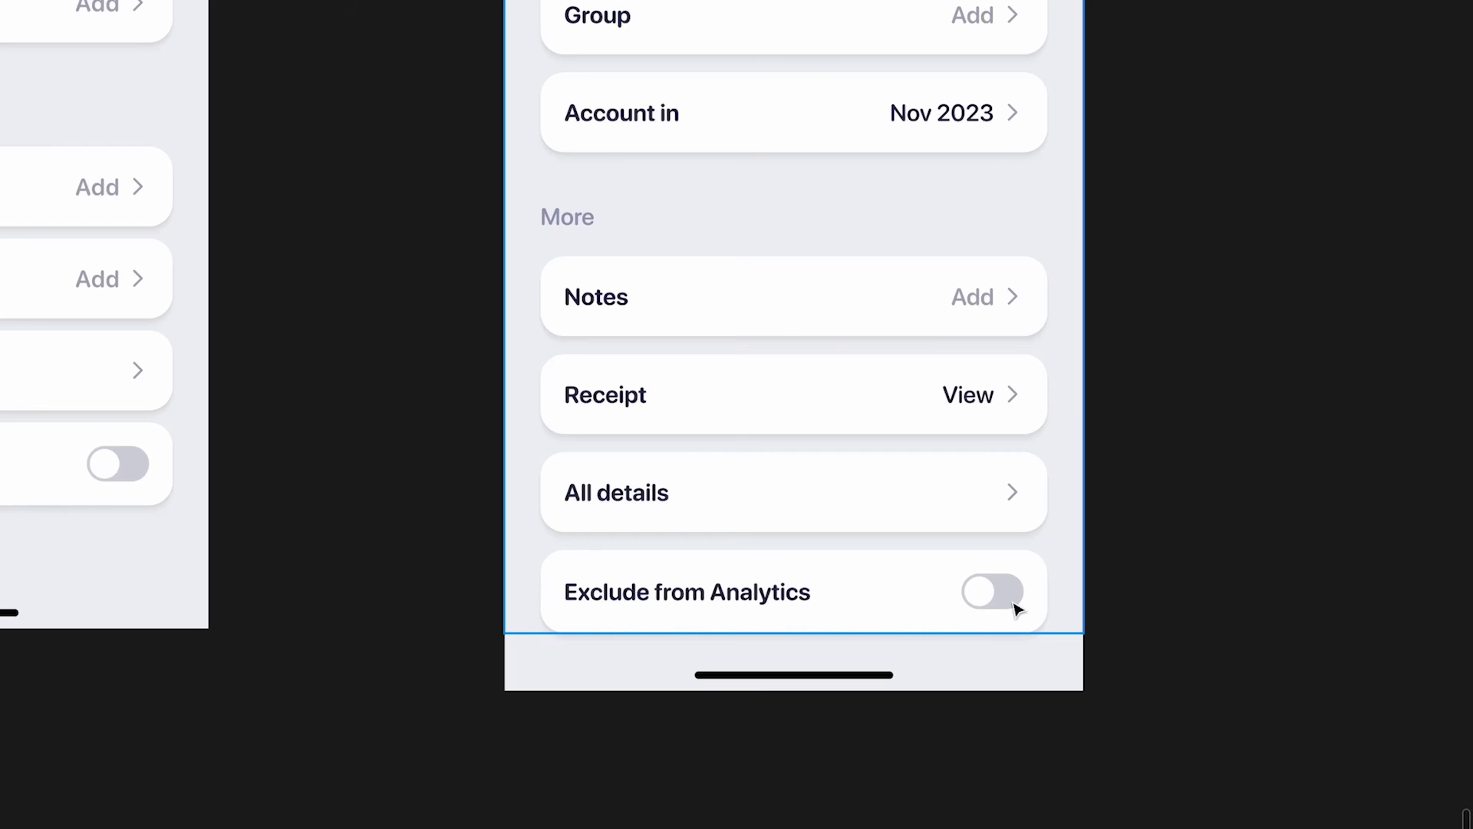
{"action": "scroll", "coordinate": [1019, 609], "scroll_direction": "down", "scroll_amount": 3}
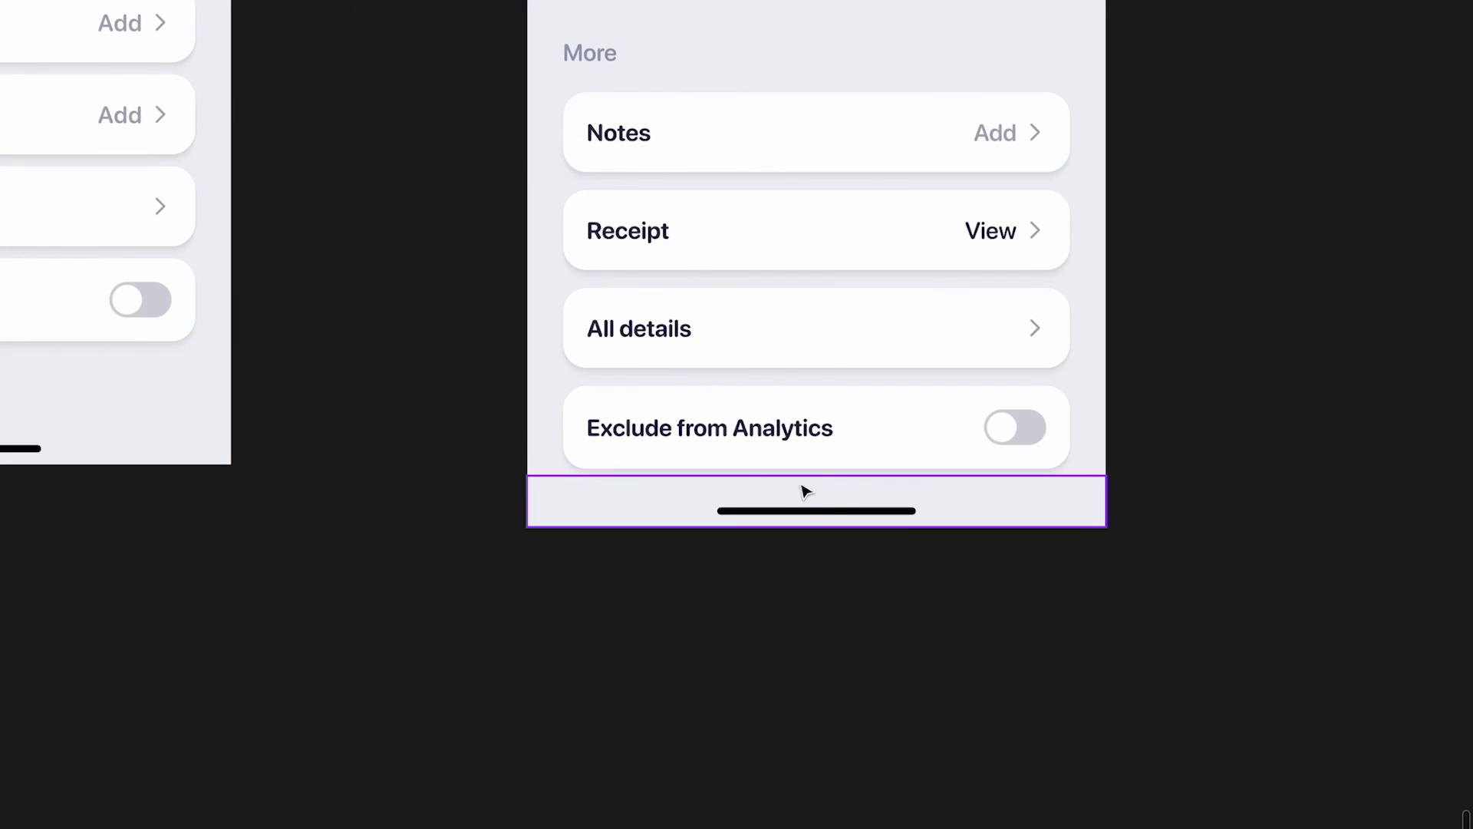
{"action": "scroll", "coordinate": [941, 454], "scroll_direction": "up", "scroll_amount": 3}
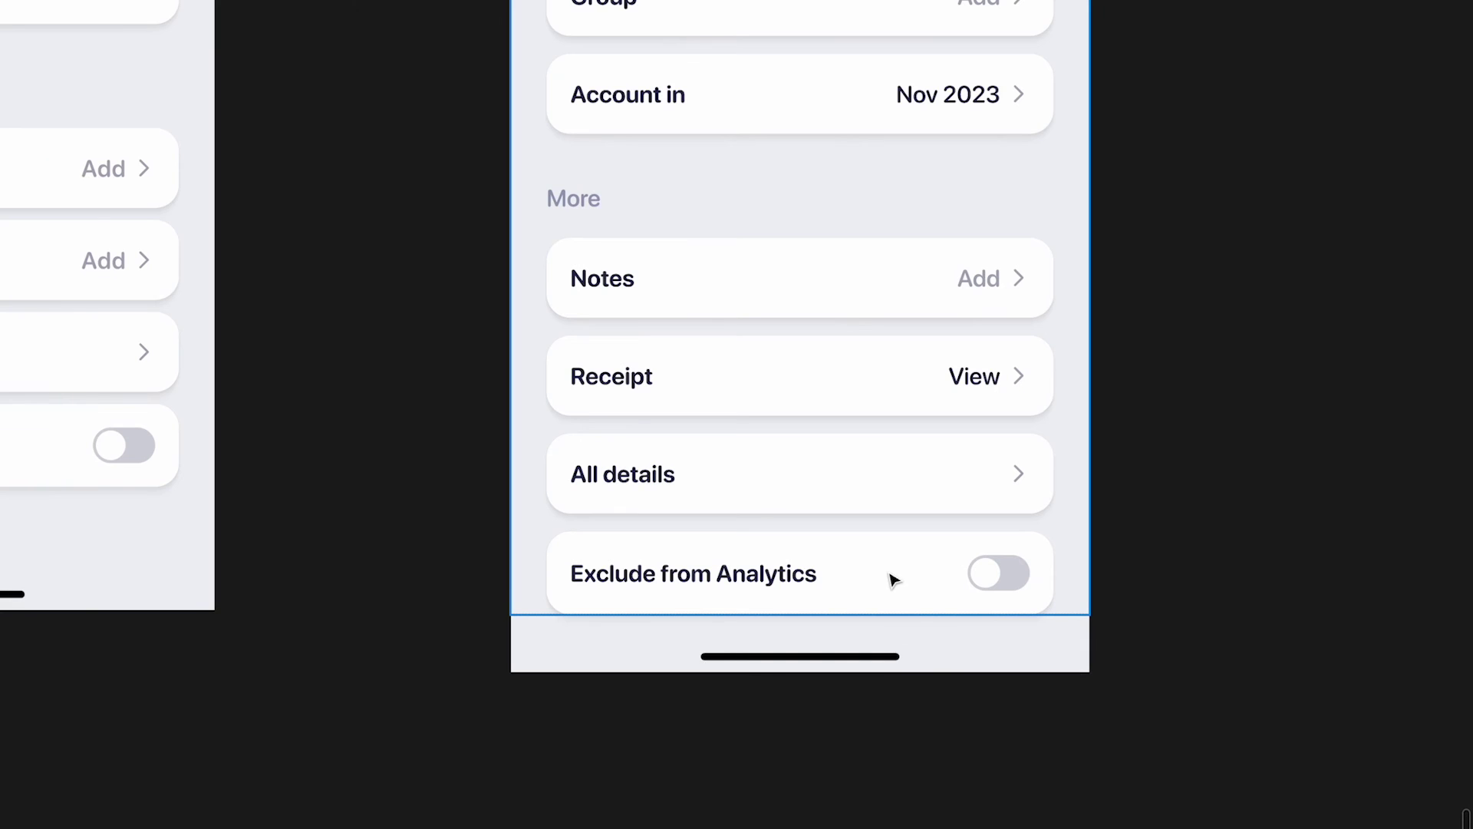
{"action": "scroll", "coordinate": [894, 580], "scroll_direction": "down", "scroll_amount": 5}
{"action": "scroll", "coordinate": [900, 458], "scroll_direction": "up", "scroll_amount": 10}
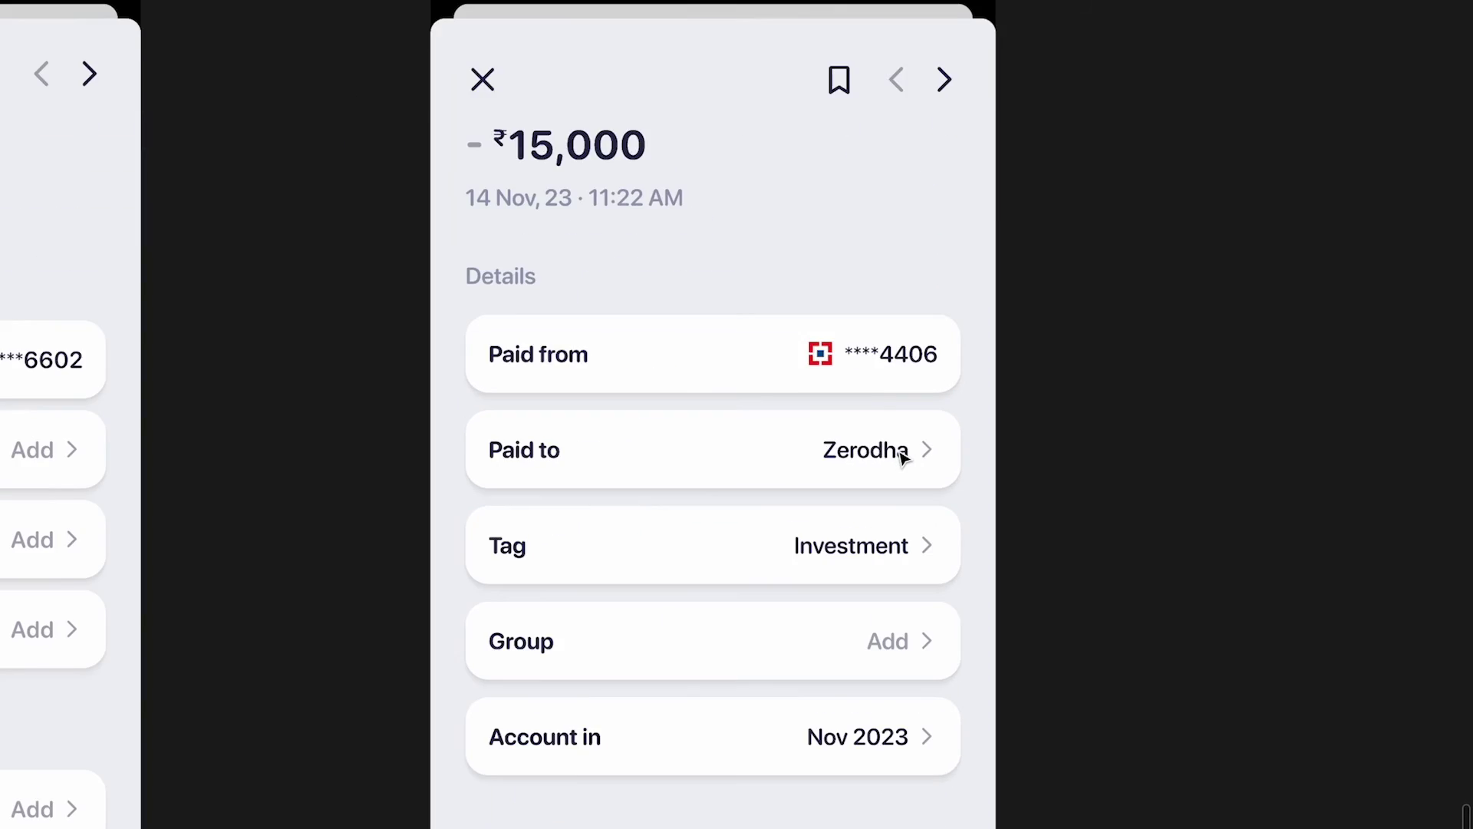
{"action": "scroll", "coordinate": [903, 457], "scroll_direction": "up", "scroll_amount": 3}
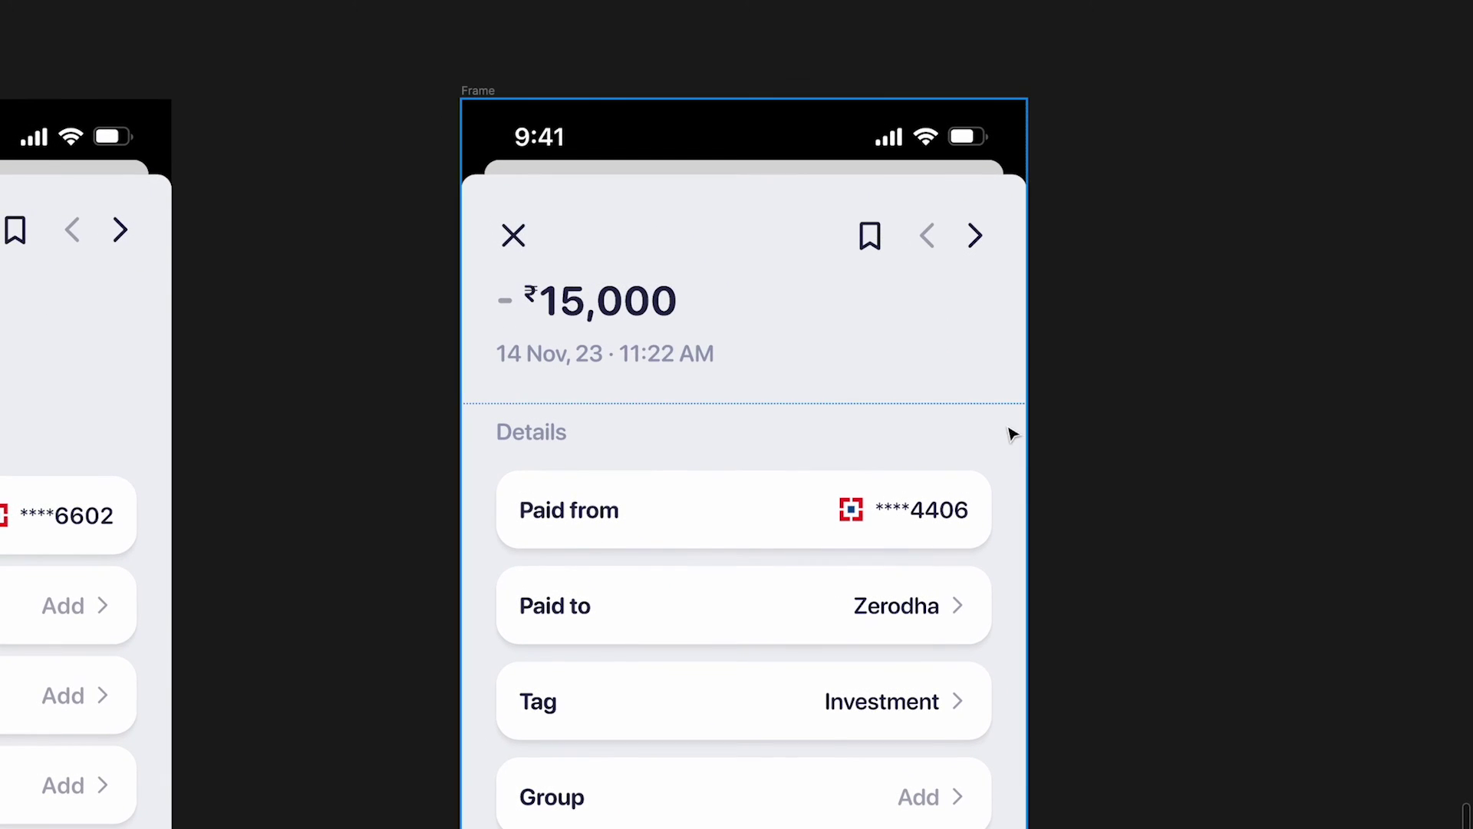
{"action": "scroll", "coordinate": [1010, 430], "scroll_direction": "down", "scroll_amount": 3}
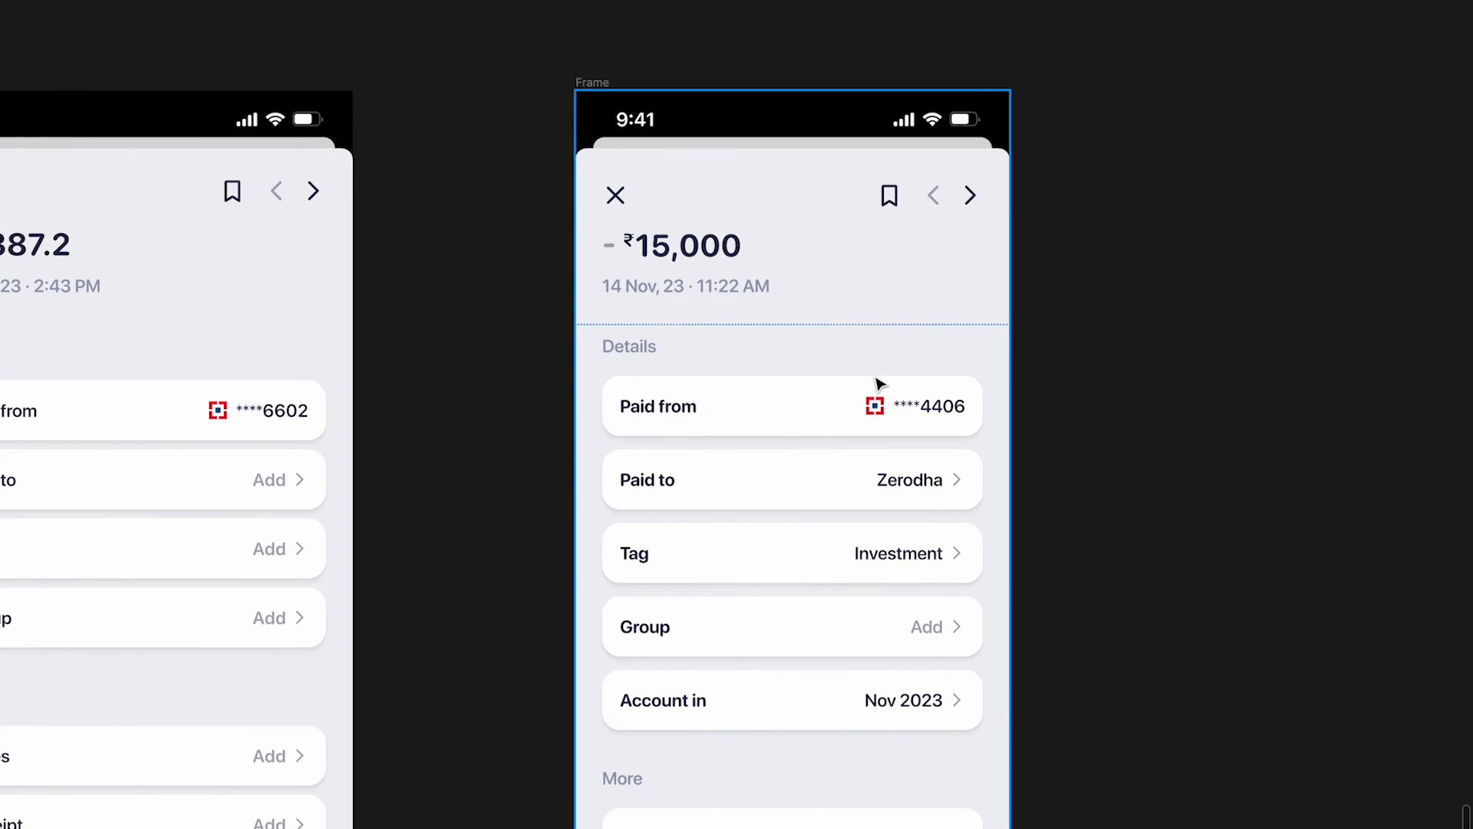
Step: Compare the current 5:31 screen's amount card, Paid to, Account in, group and notes sections with the ₹15,000 redesign frame
{"action": "scroll", "coordinate": [881, 384], "scroll_direction": "down", "scroll_amount": 5}
{"action": "scroll", "coordinate": [882, 385], "scroll_direction": "left", "scroll_amount": 10}
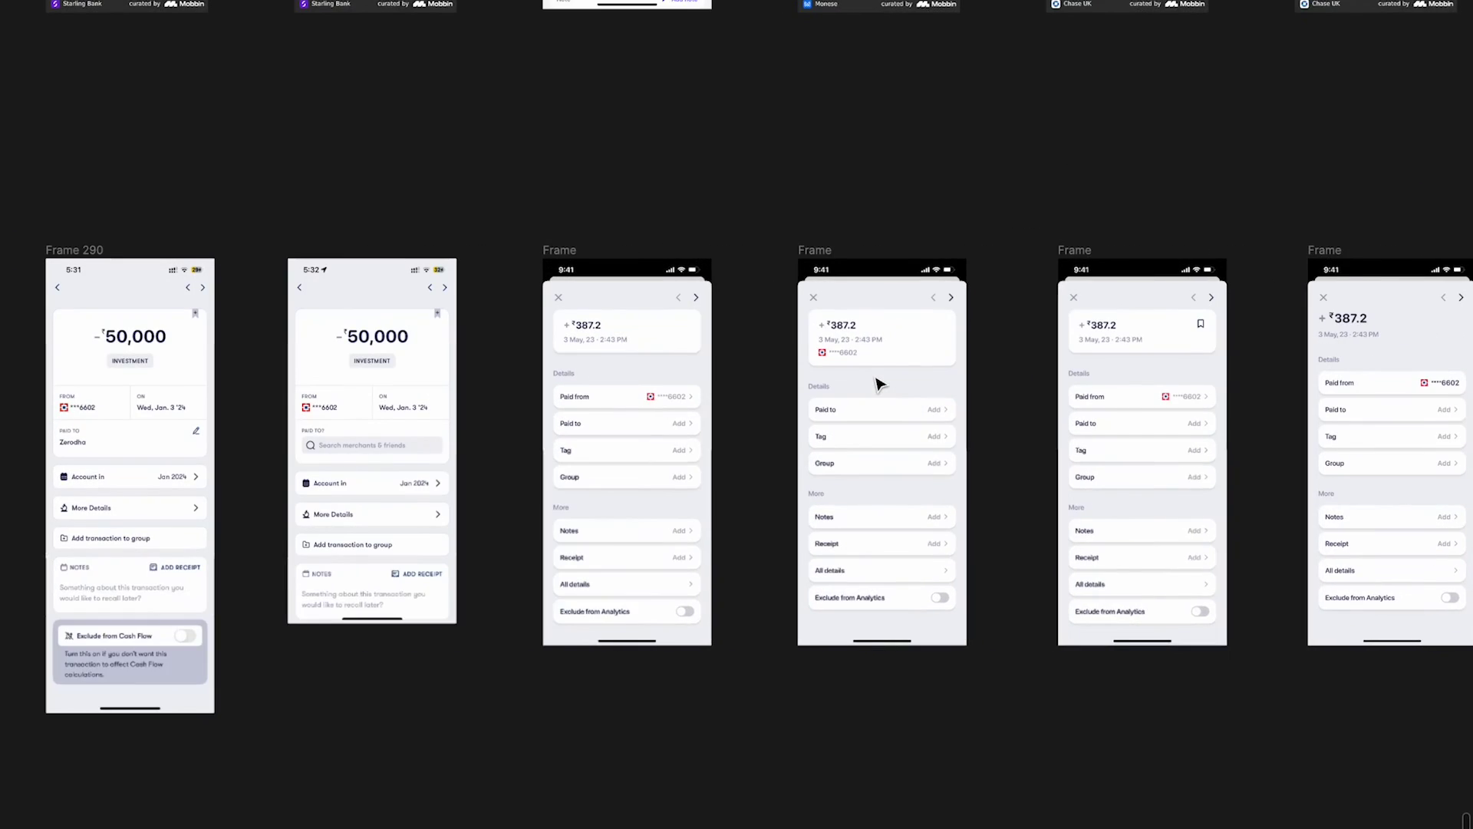
{"action": "scroll", "coordinate": [596, 362], "scroll_direction": "up", "scroll_amount": 5}
{"action": "scroll", "coordinate": [750, 378], "scroll_direction": "up", "scroll_amount": 3}
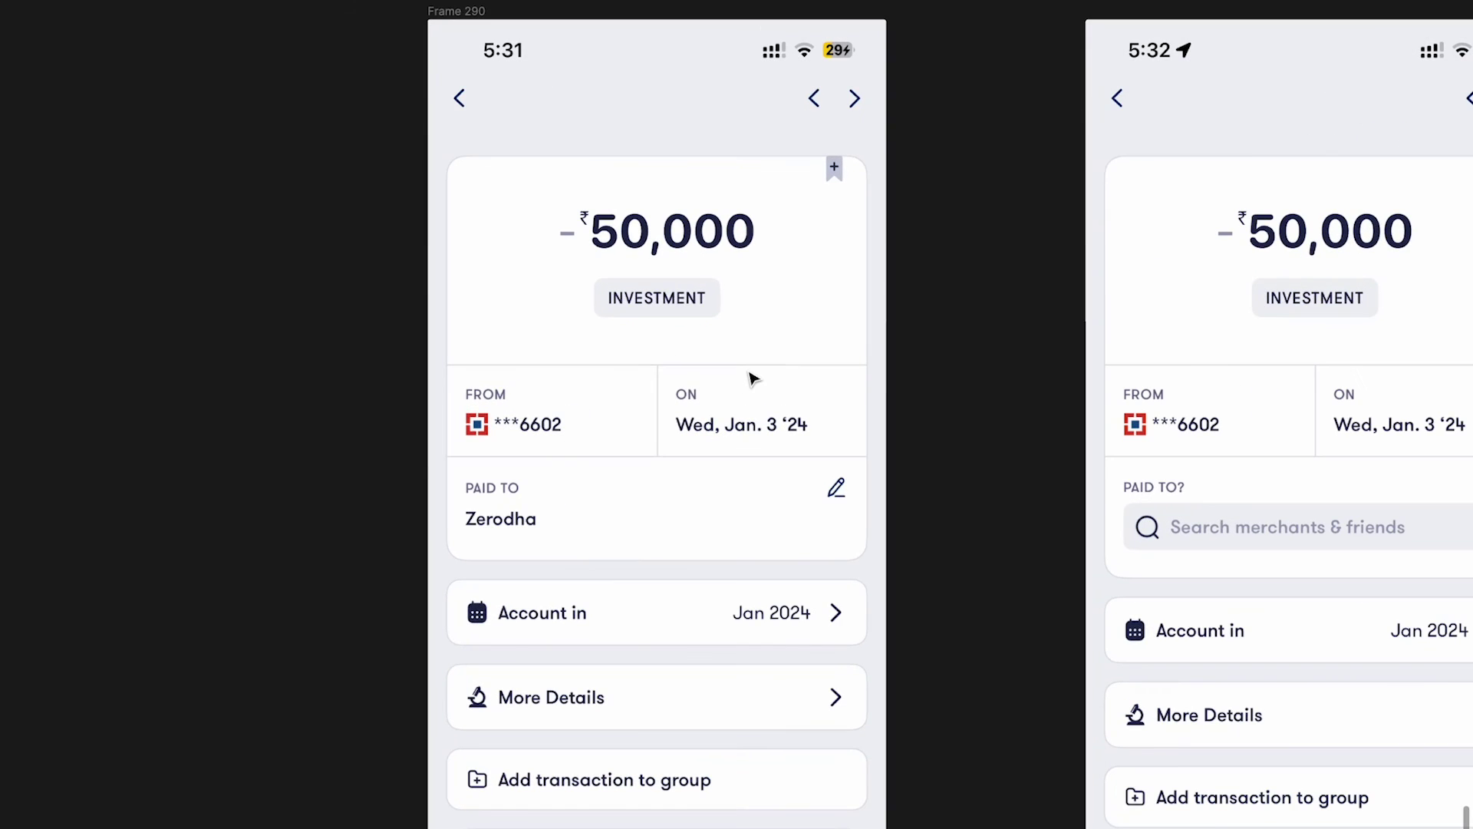
{"action": "scroll", "coordinate": [752, 379], "scroll_direction": "up", "scroll_amount": 3}
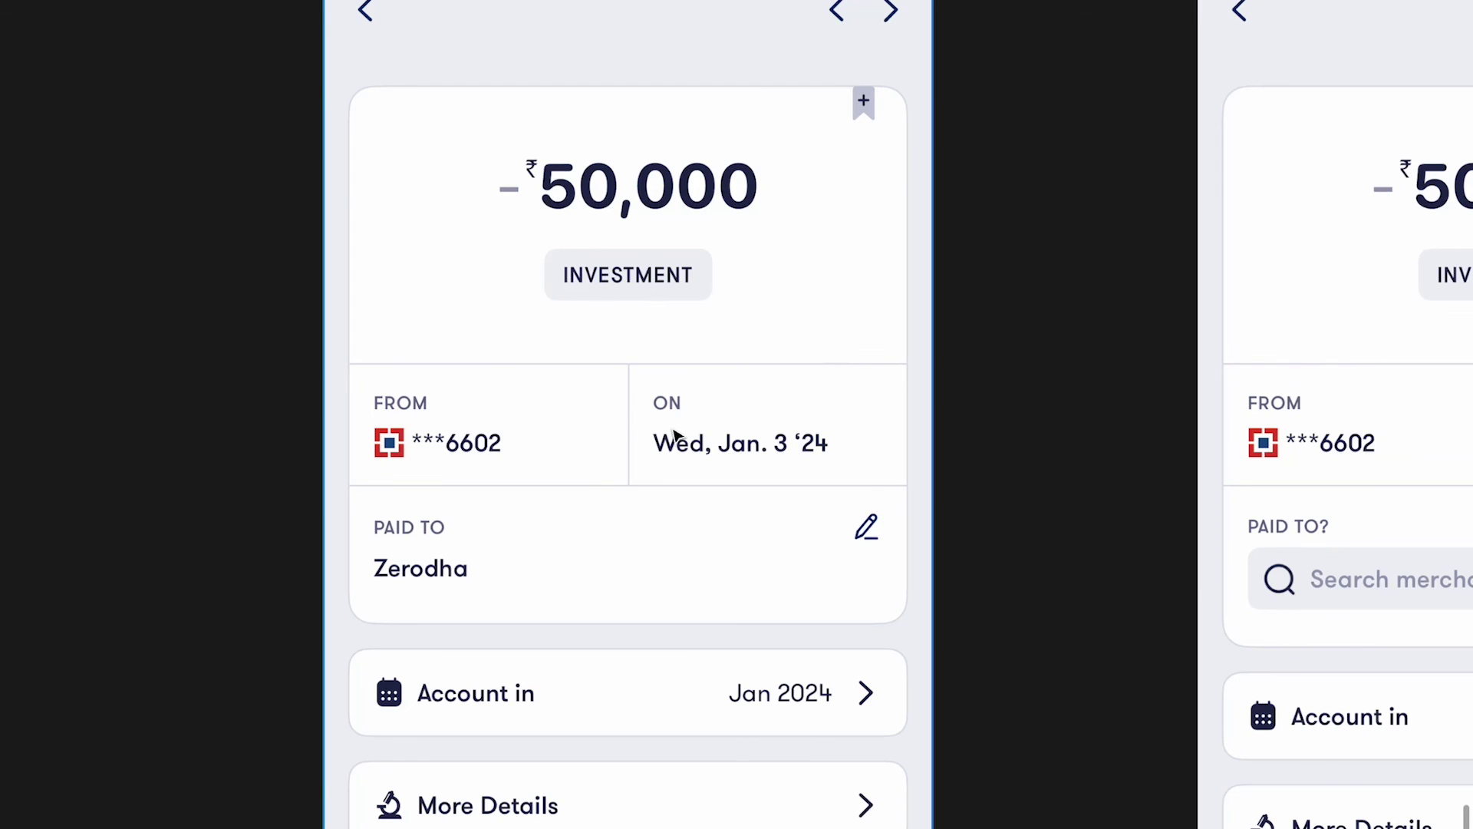
{"action": "scroll", "coordinate": [658, 443], "scroll_direction": "up", "scroll_amount": 2}
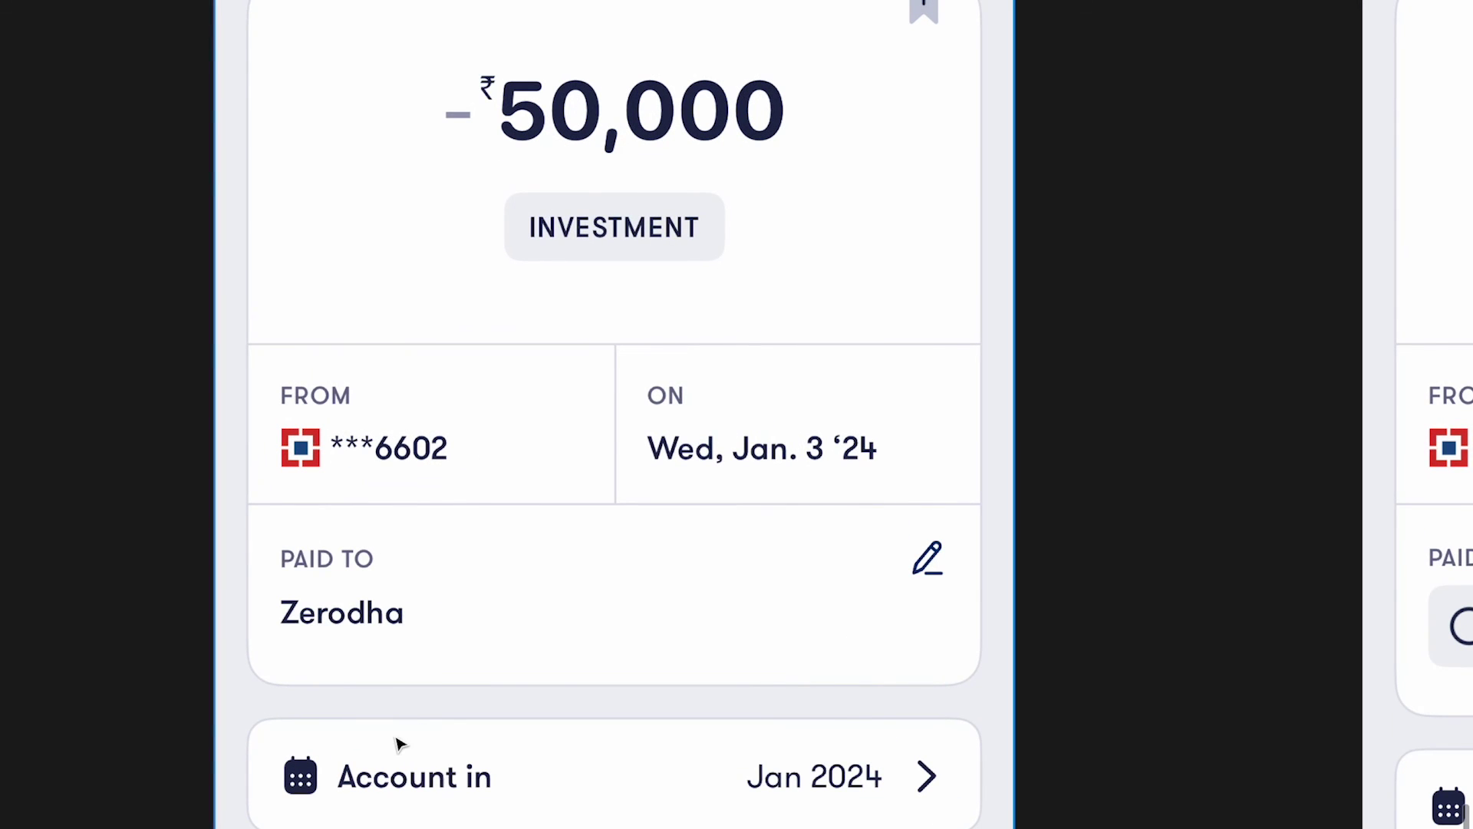
{"action": "scroll", "coordinate": [398, 747], "scroll_direction": "down", "scroll_amount": 2}
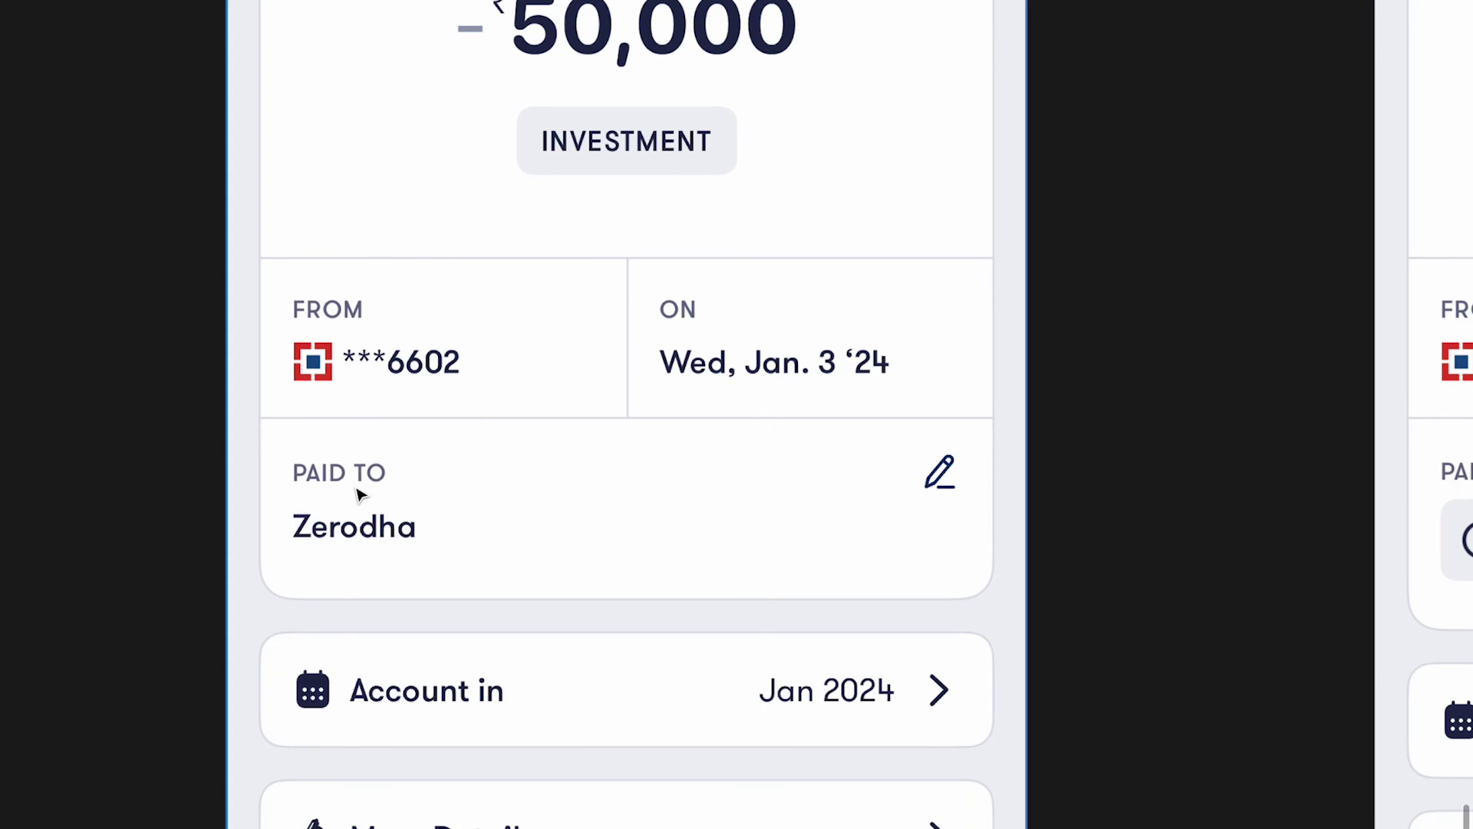
{"action": "scroll", "coordinate": [602, 601], "scroll_direction": "down", "scroll_amount": 2}
{"action": "scroll", "coordinate": [601, 602], "scroll_direction": "up", "scroll_amount": 2}
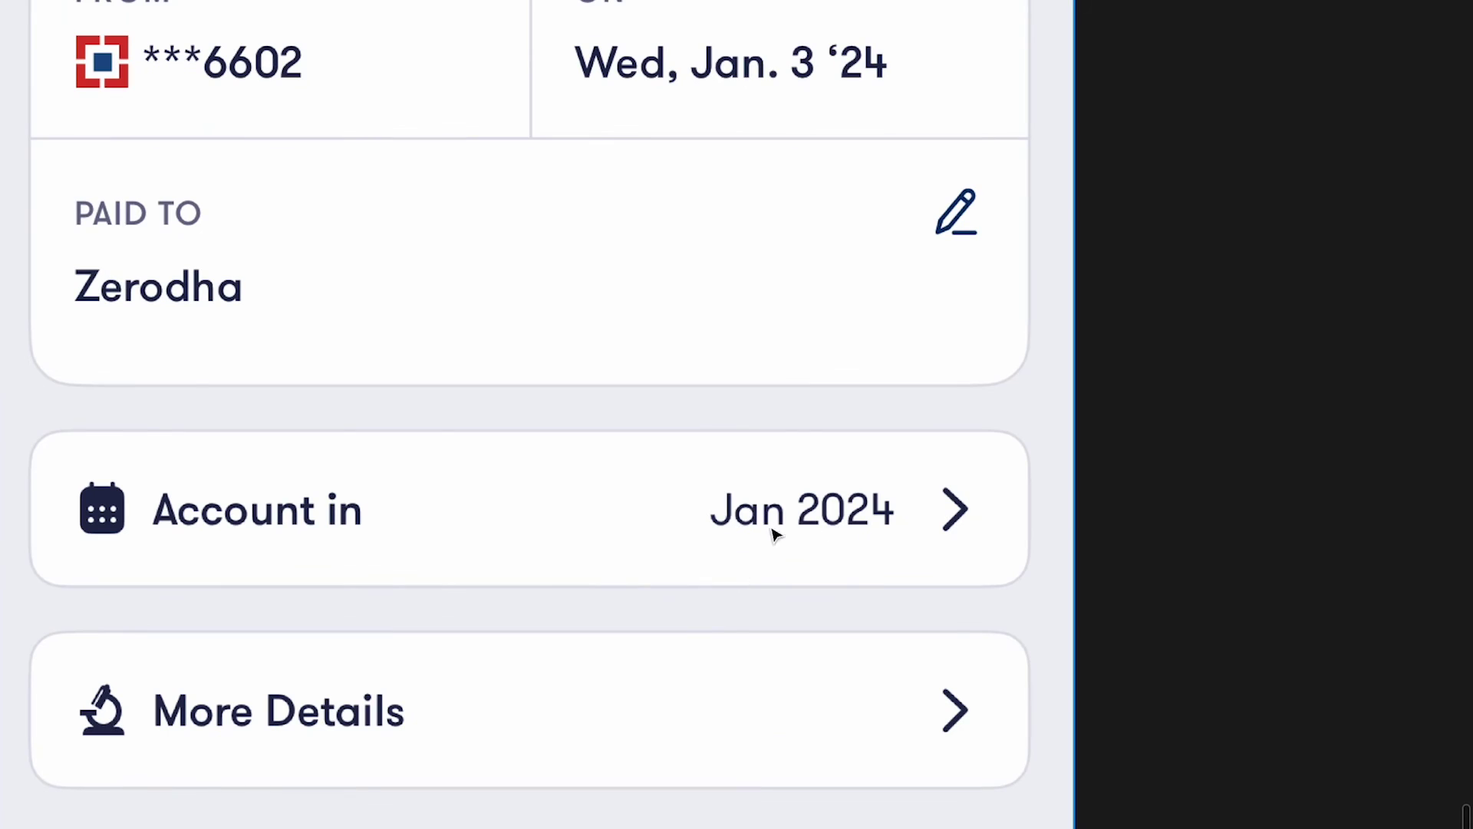
{"action": "scroll", "coordinate": [314, 522], "scroll_direction": "down", "scroll_amount": 5}
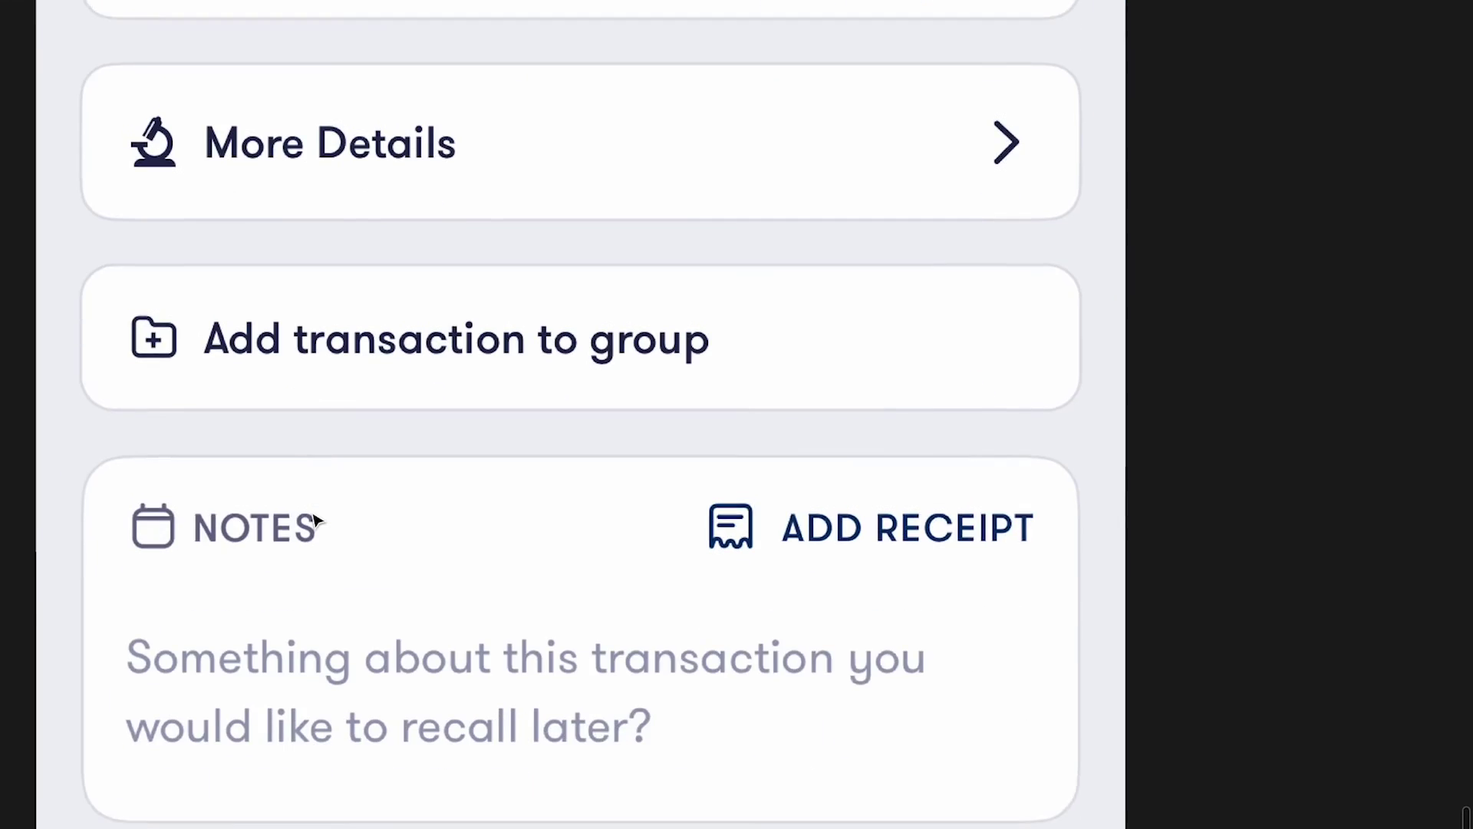
{"action": "scroll", "coordinate": [315, 518], "scroll_direction": "down", "scroll_amount": 2}
{"action": "scroll", "coordinate": [270, 421], "scroll_direction": "down", "scroll_amount": 1}
{"action": "scroll", "coordinate": [242, 489], "scroll_direction": "up", "scroll_amount": 2}
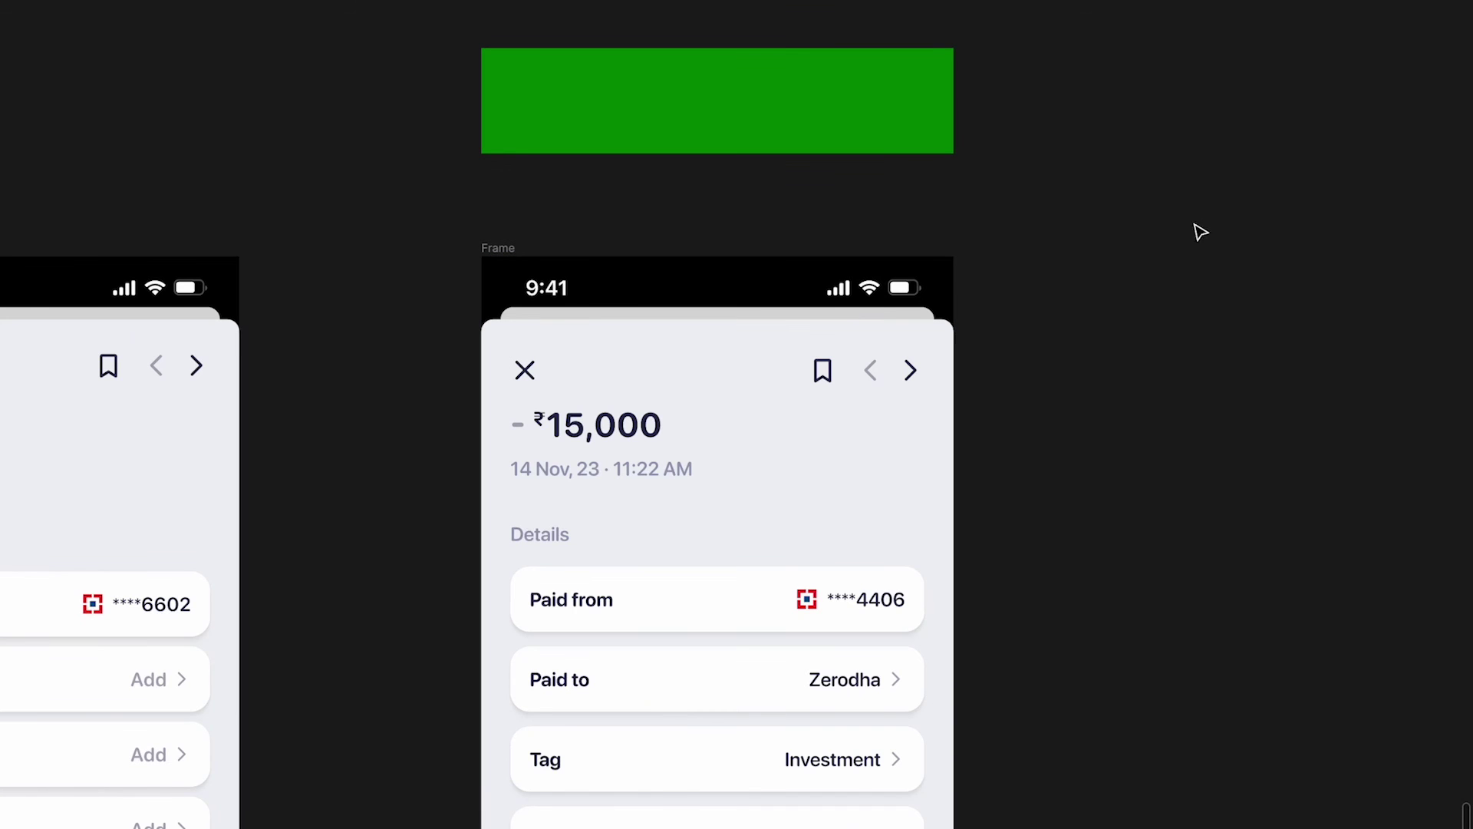
{"action": "scroll", "coordinate": [1045, 204], "scroll_direction": "down", "scroll_amount": 2}
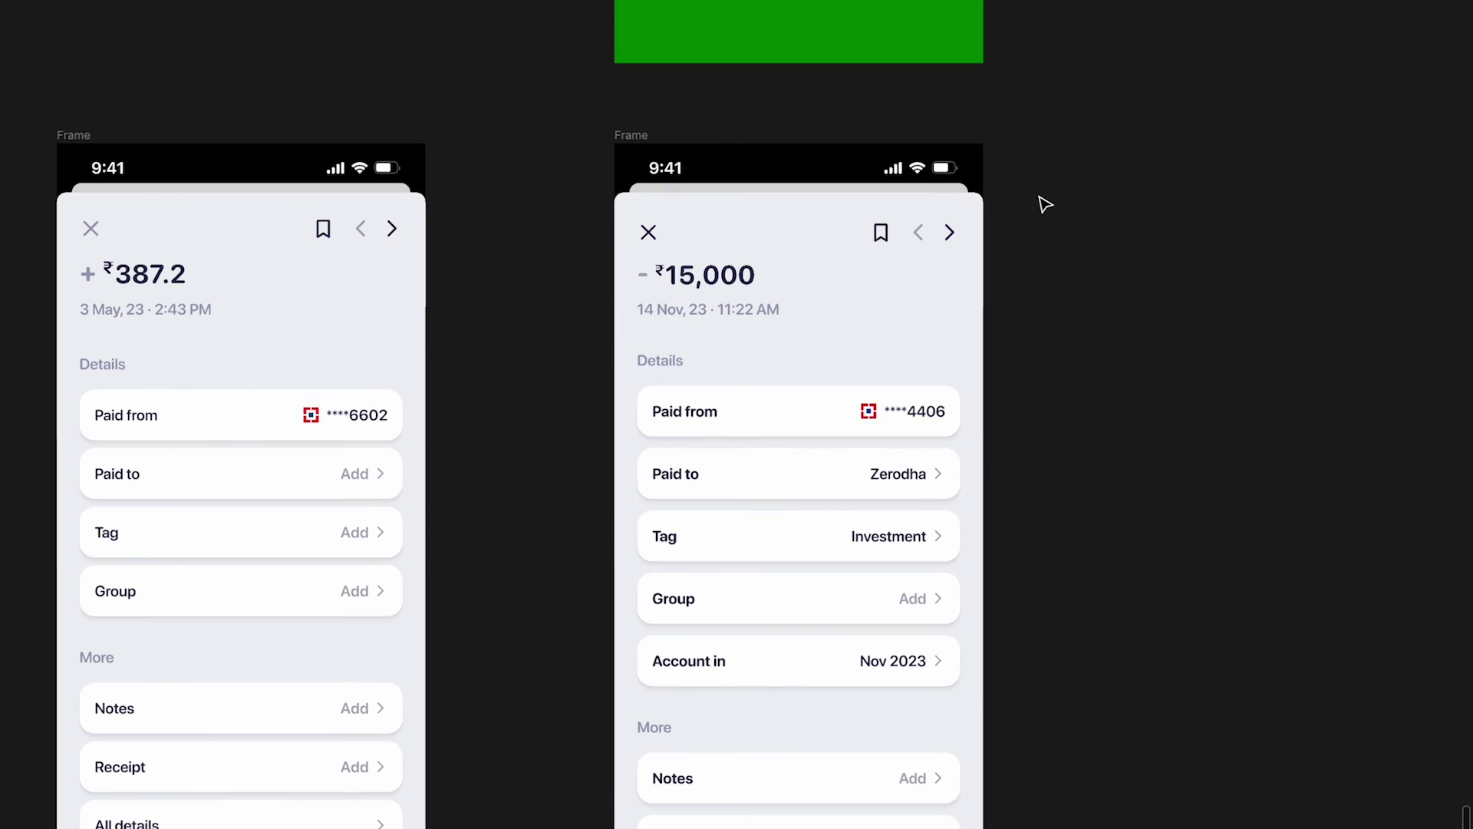